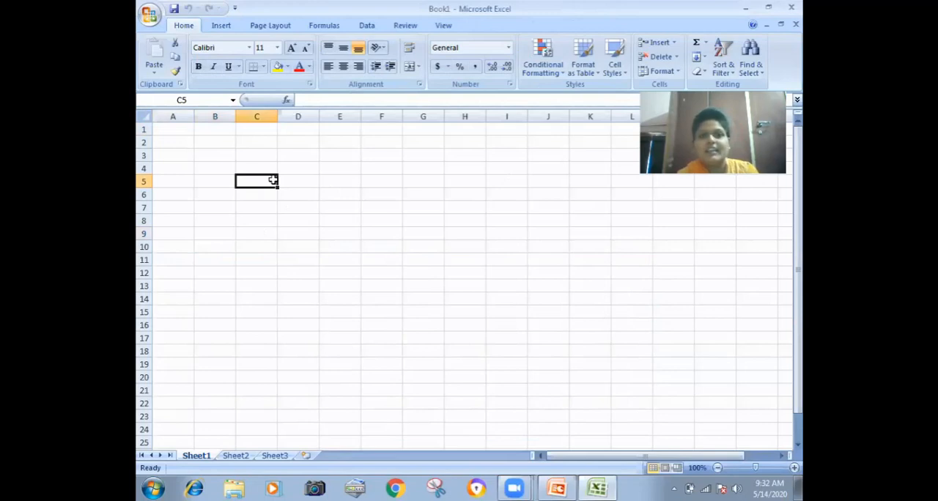
- Fill C5:C14 with 567 in every cell except C9, which gets 67
type("567")
key("Return")
type("567")
key("Return")
type("567")
key("Return")
type("567 67")
key("Return")
type("567")
key("Return")
type("567")
key("Return")
type("567")
key("Return")
type("567")
key("Return")
type("567")
key("Return")
- Fill D15 up to D5 with 567, 567, 67, 56, 76, 75, 67, 5, 756, 75 and 67
key("Right")
type("567")
key("Up")
type("567")
key("Up")
type("67")
key("Up")
type("56")
key("Up")
type("75")
key("Up")
type("67")
key("Up")
type("5")
key("Up")
type("756")
key("Up")
type("75")
key("Up")
type("67")
key("Right")
- Fill E5 down to E14 with 567, 456, 56, 767, 678, 567, 67, 567, 567 and 567
type("567")
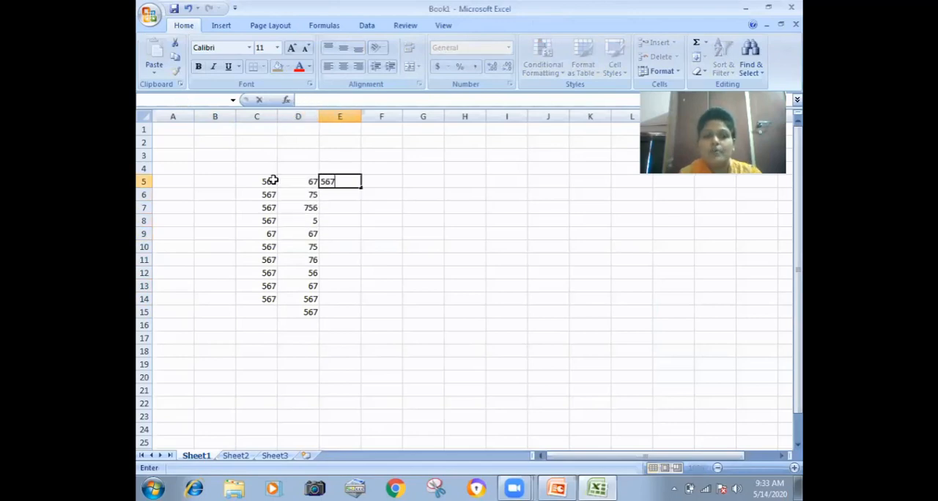
key("Return")
type("456")
key("Return")
type("56")
key("Return")
type("767")
key("Return")
type("678")
key("Return")
type("567")
key("Return")
type("67")
key("Return")
type("567")
key("Return")
type("567")
key("Return")
type("567")
key("Return")
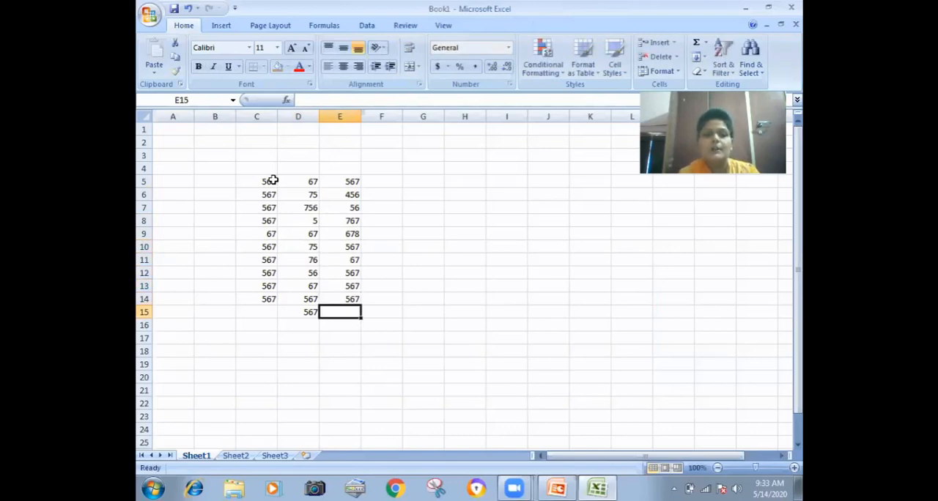
- Check the current width of column E at its header border
left_click(416, 232)
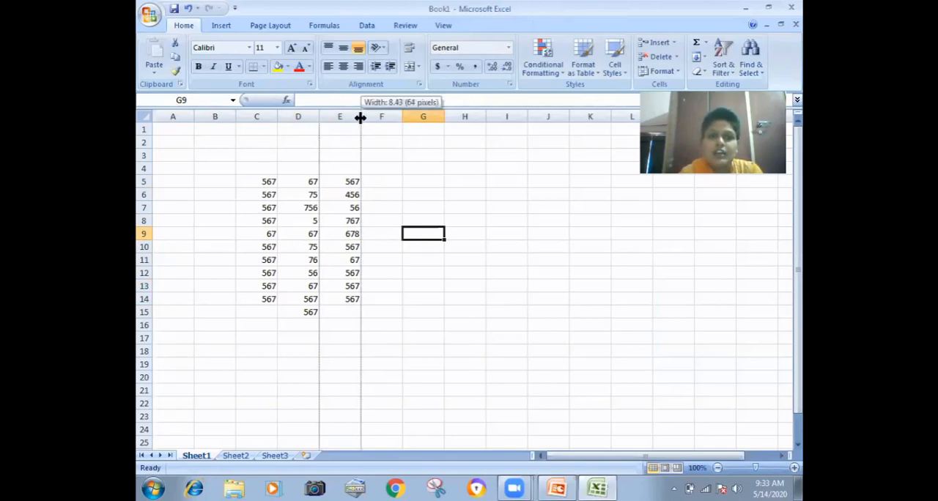
left_click_drag(360, 118, 359, 118)
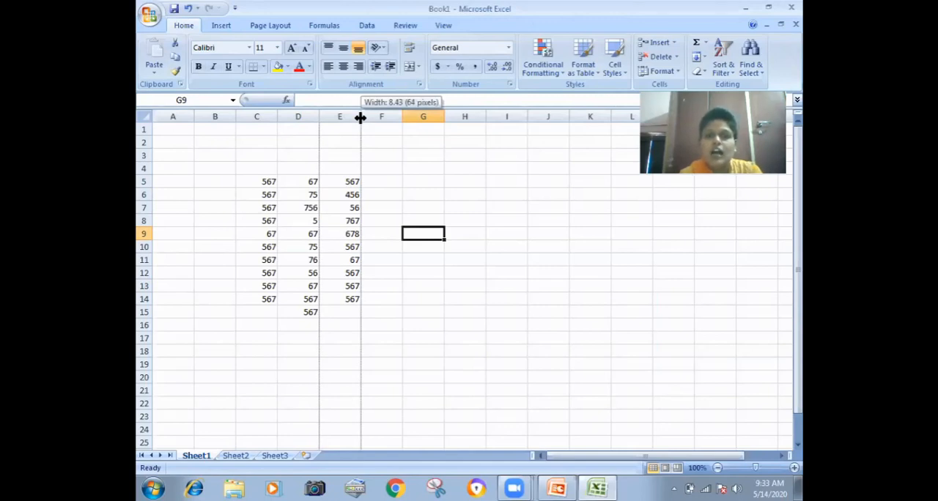
left_click_drag(360, 118, 360, 118)
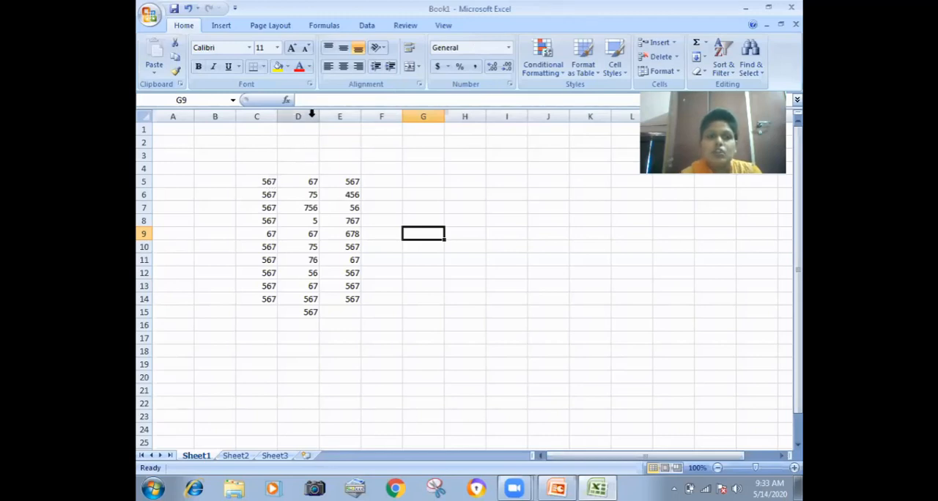
- Set the width of column D to 27
left_click(311, 114)
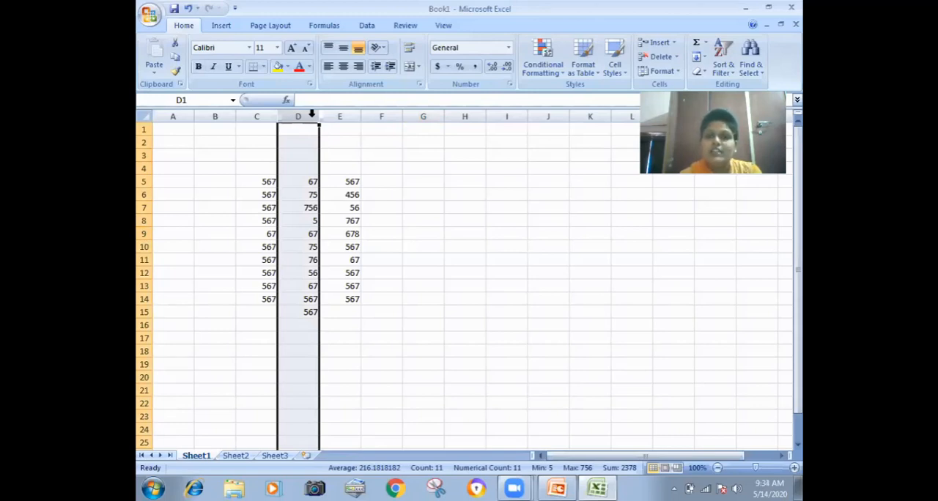
left_click(661, 71)
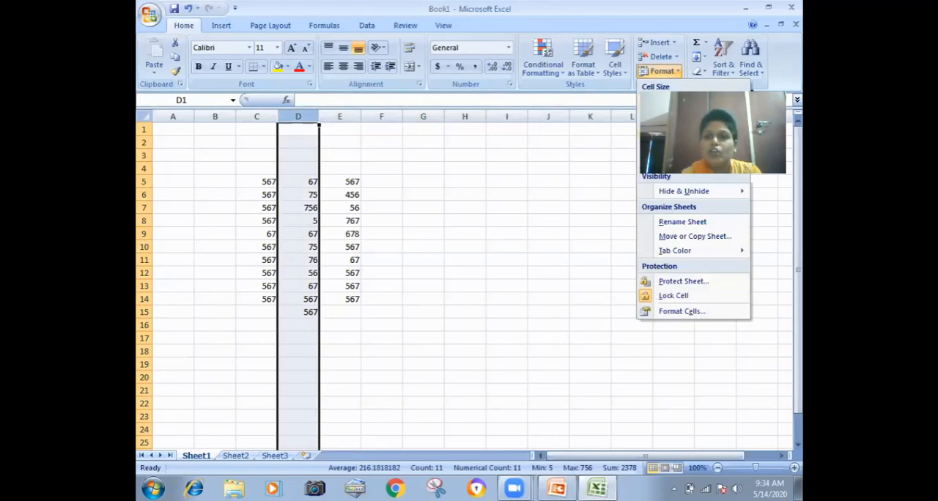
left_click(684, 132)
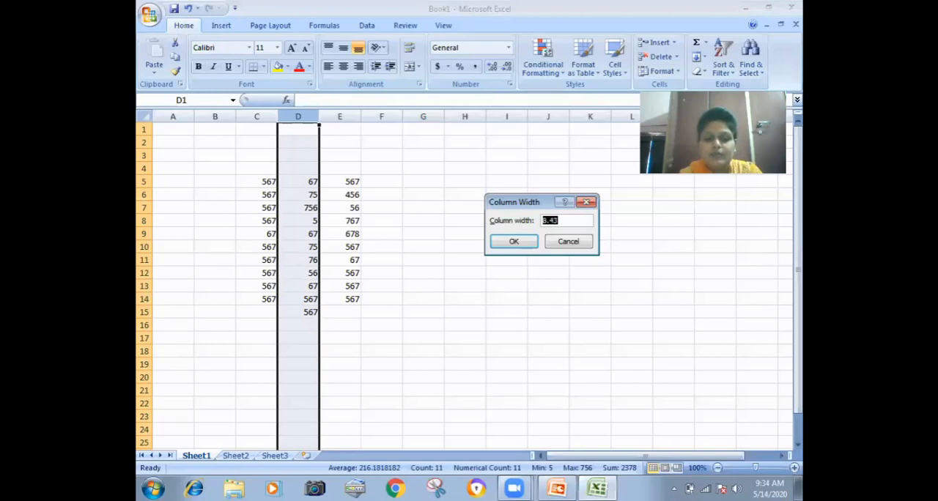
type("27")
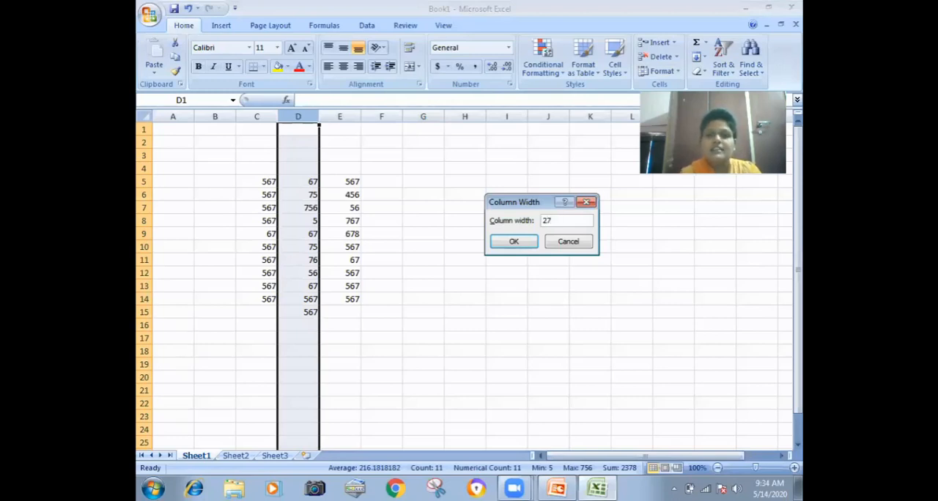
left_click(515, 242)
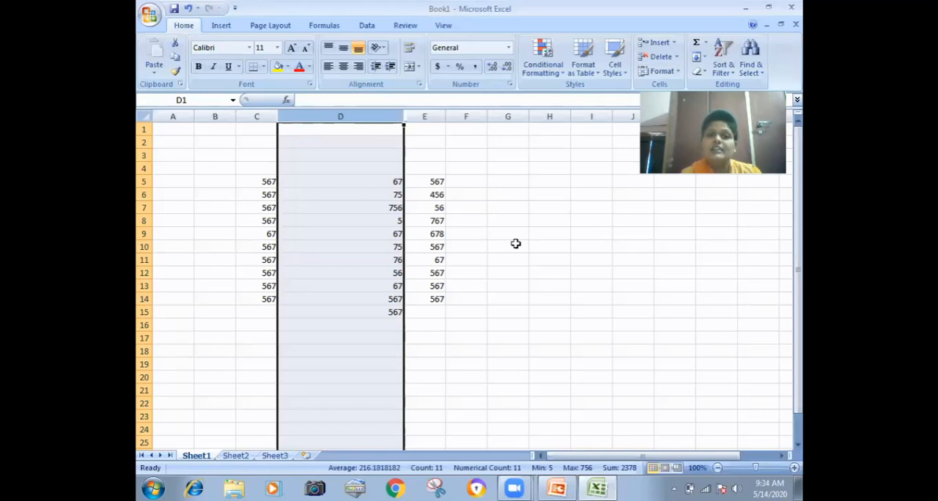
- AutoFit the column widths across the entire worksheet
left_click(218, 210)
left_click(143, 118)
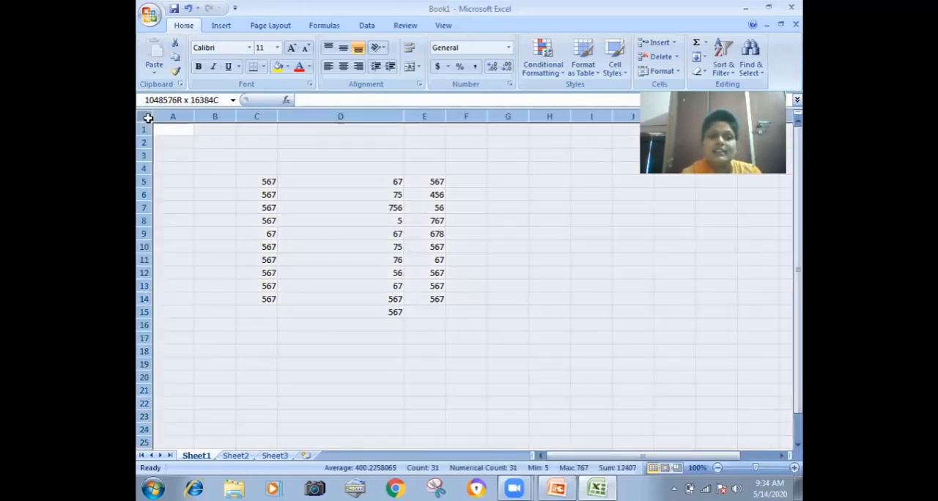
left_click(673, 73)
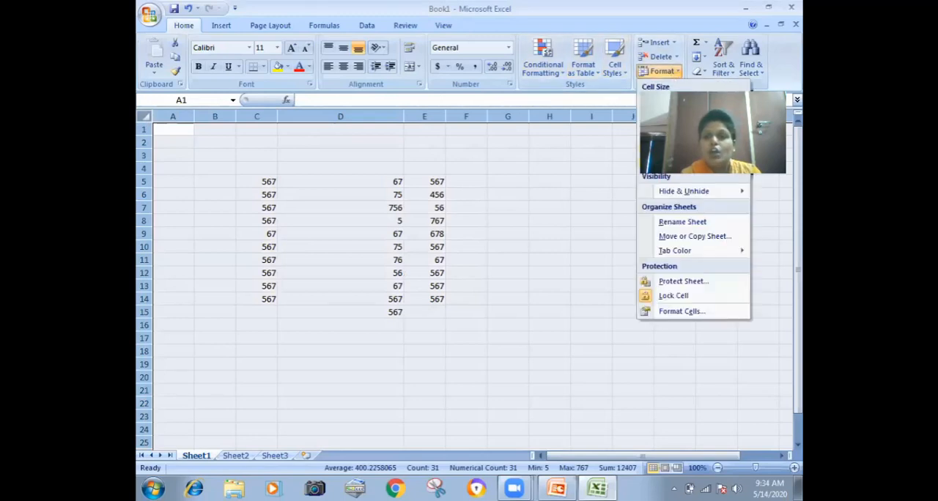
left_click(685, 147)
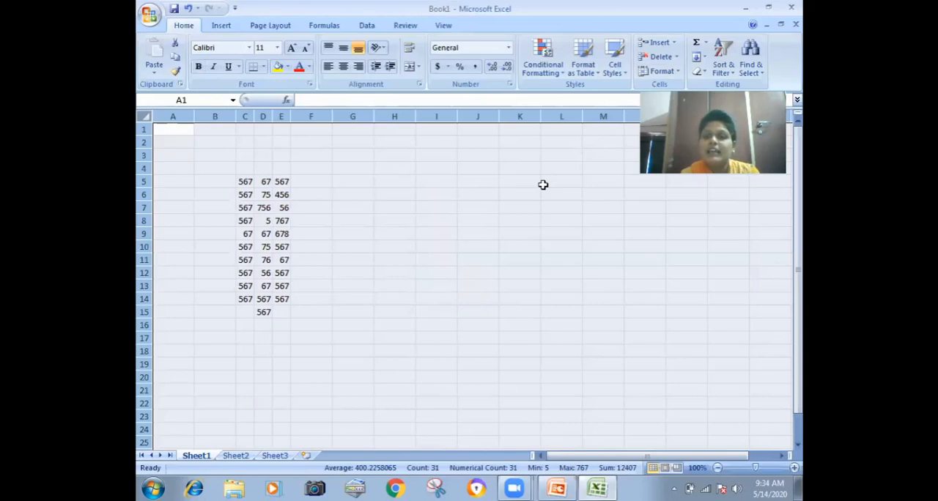
- Set the width of all columns in the worksheet to 8.43
left_click(662, 71)
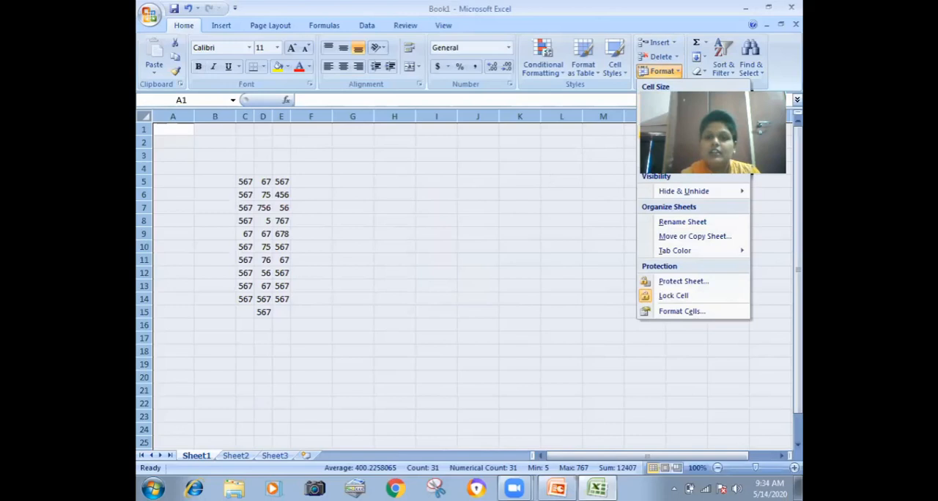
left_click(679, 133)
type("8.43")
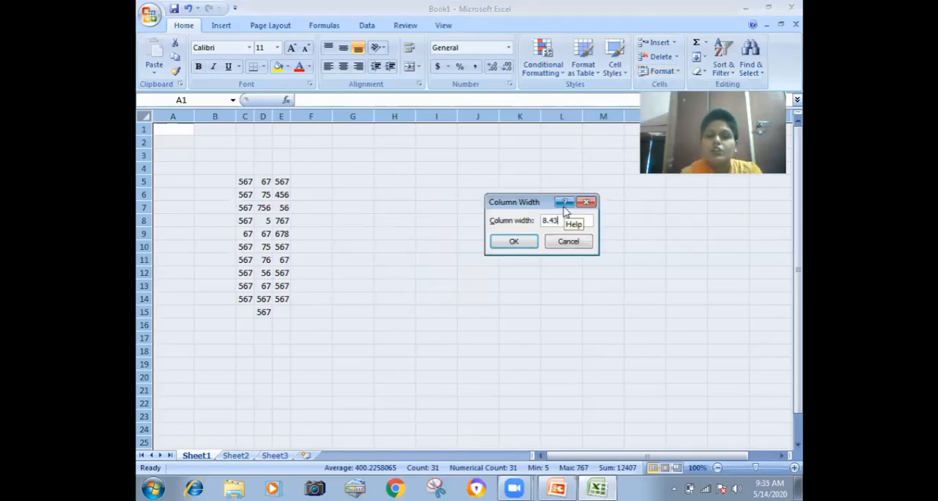
left_click(512, 243)
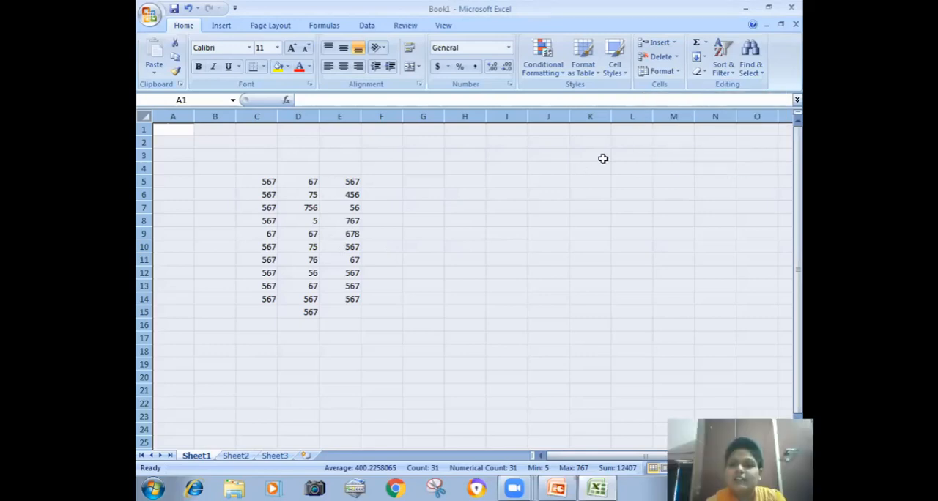
- View the worksheet's standard column width setting and leave it without making changes
left_click(662, 71)
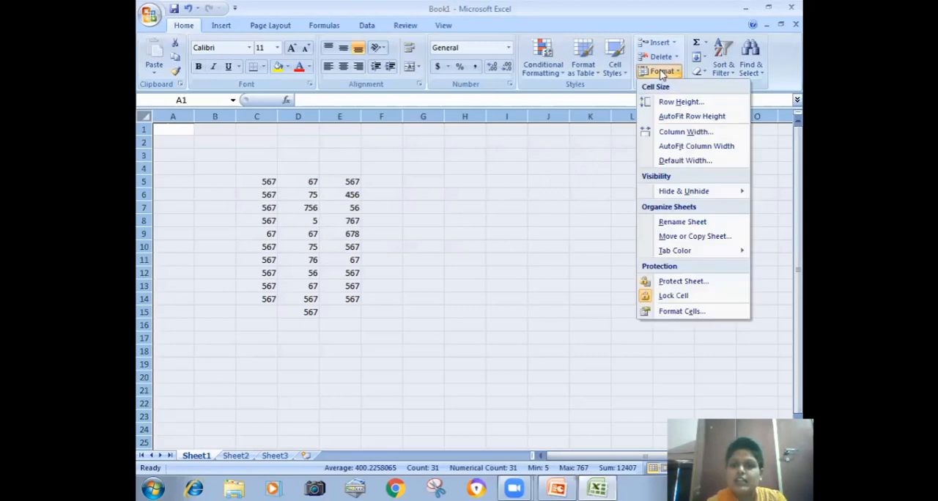
left_click(675, 165)
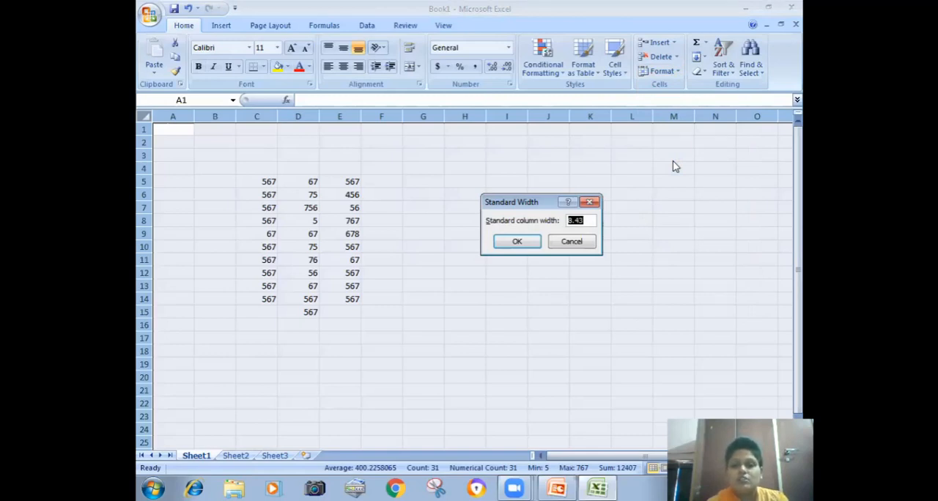
left_click(582, 245)
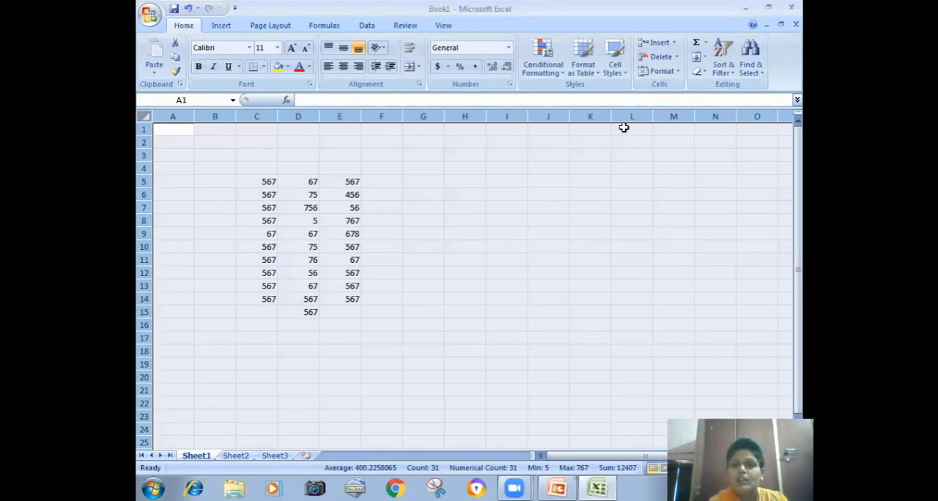
left_click(663, 71)
mouse_move(663, 196)
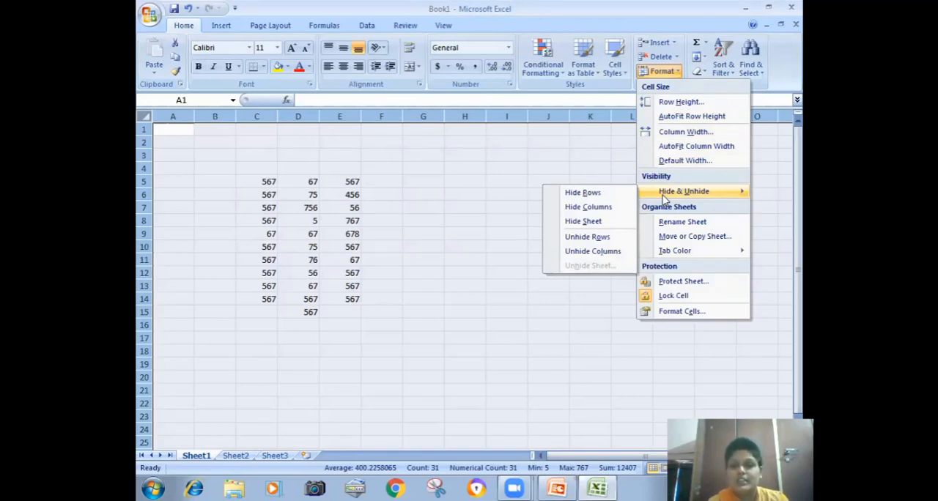
left_click(395, 233)
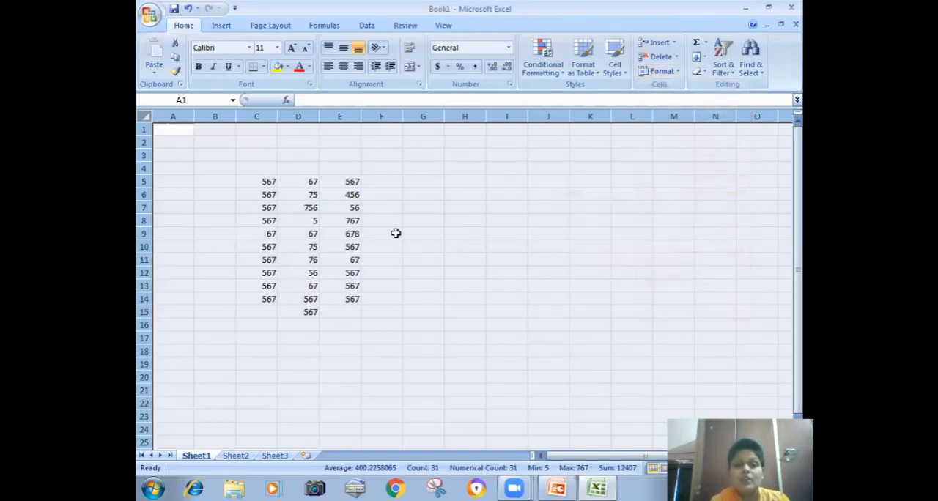
- Hide rows 6 through 16
left_click(396, 219)
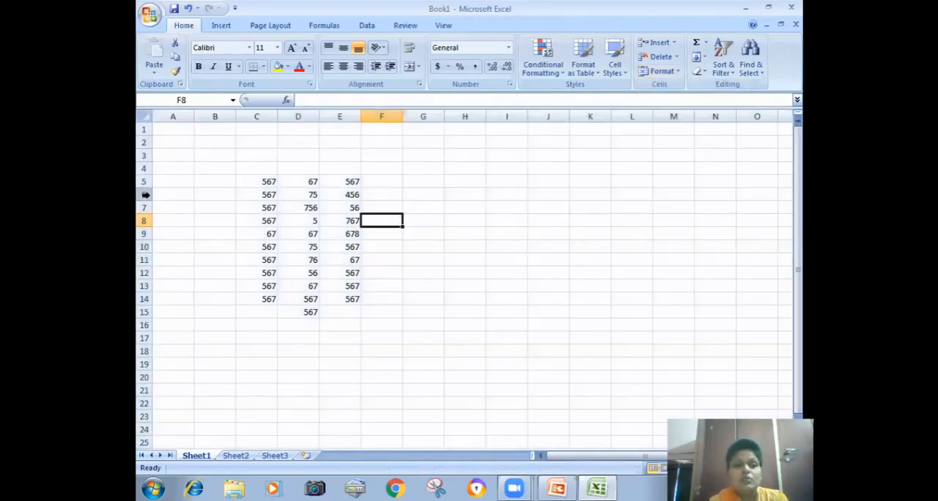
left_click_drag(145, 192, 152, 327)
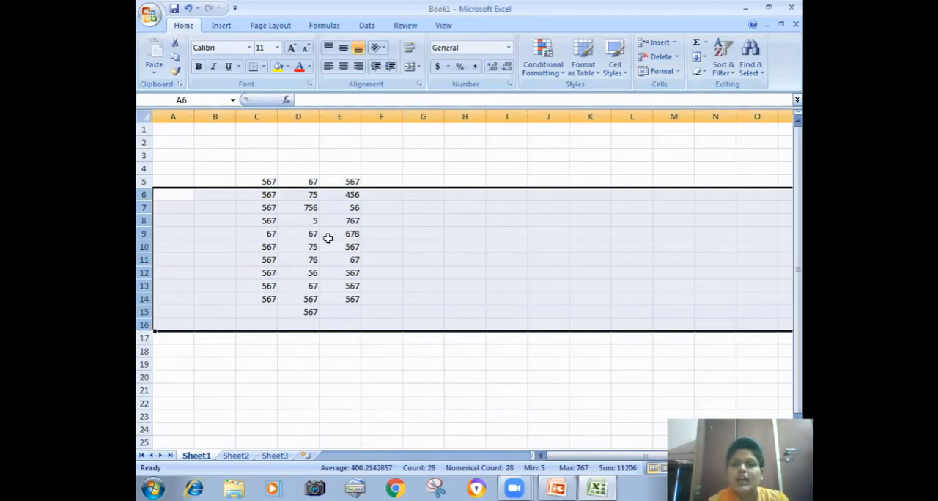
left_click(678, 72)
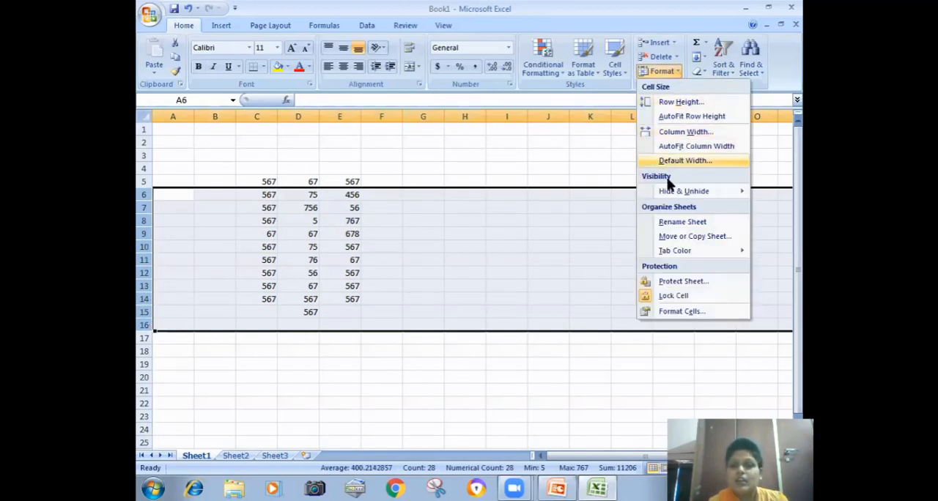
left_click(619, 194)
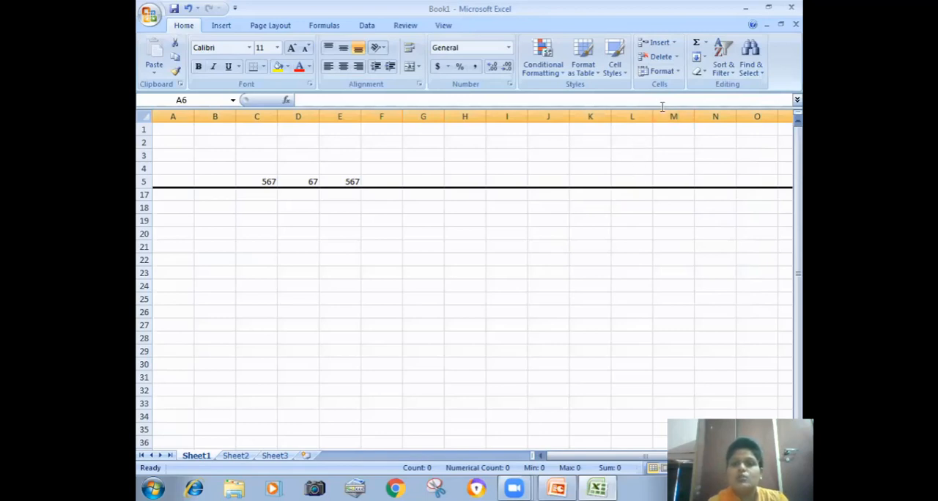
- Unhide rows 6 through 16
left_click(663, 72)
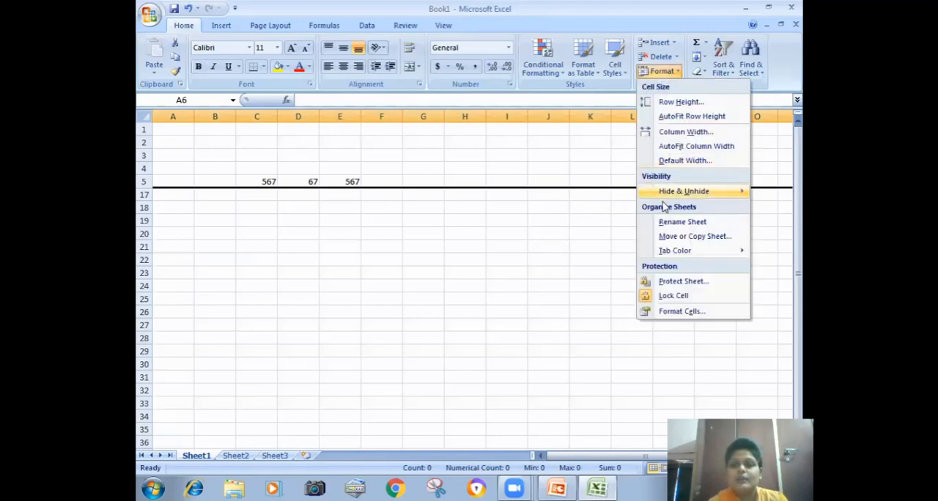
mouse_move(663, 192)
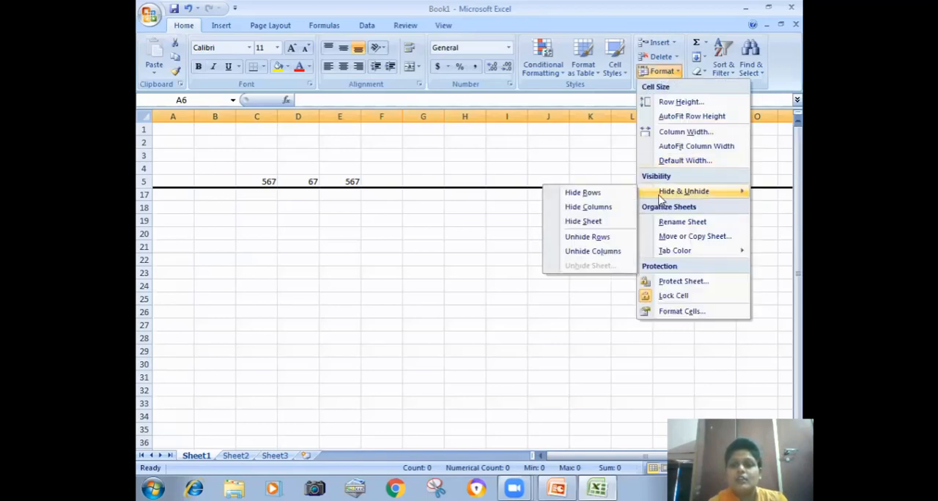
left_click(596, 237)
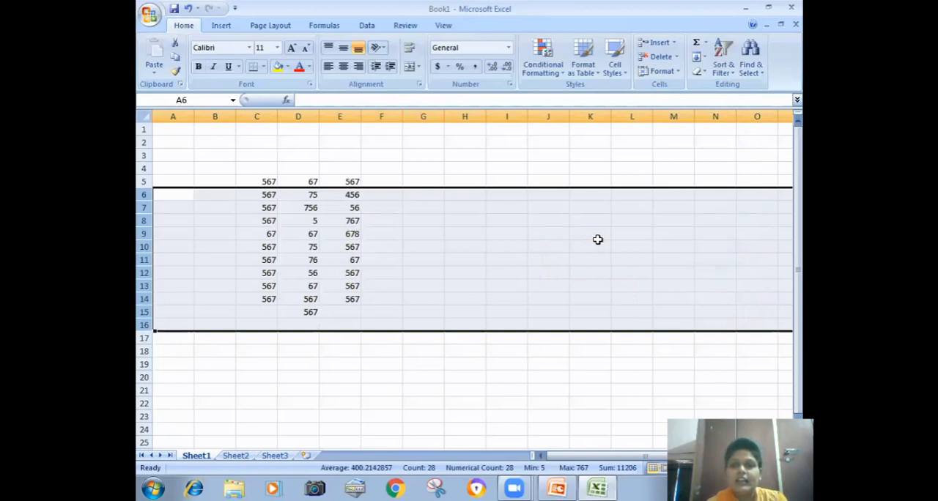
- Hide columns D through G
left_click(414, 173)
left_click(309, 116)
left_click_drag(310, 116, 441, 159)
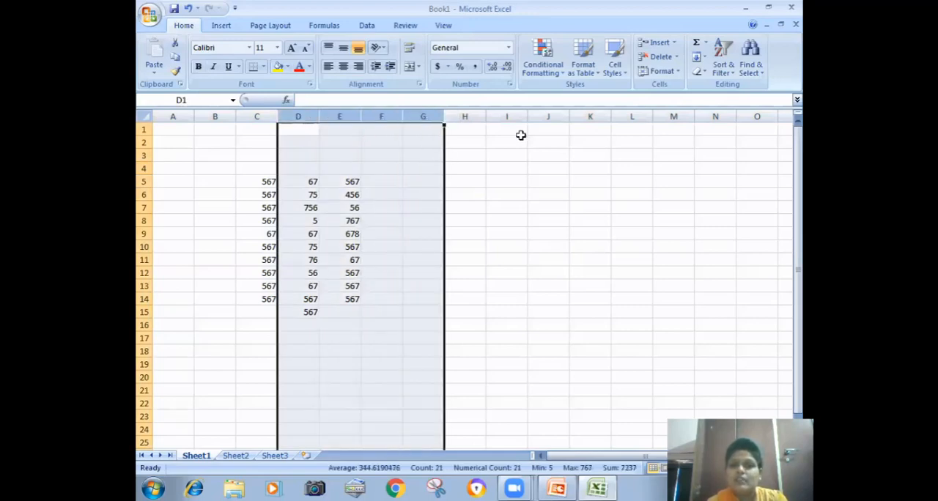
left_click(669, 78)
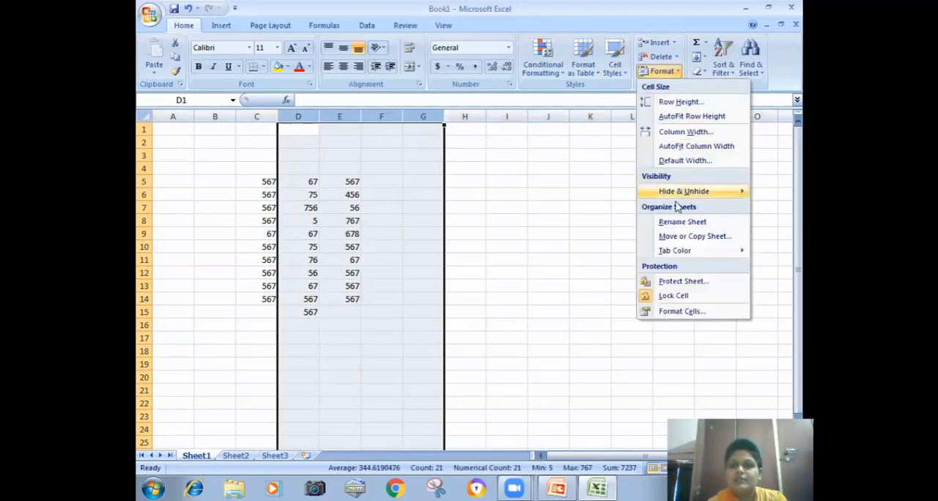
mouse_move(671, 192)
left_click(612, 208)
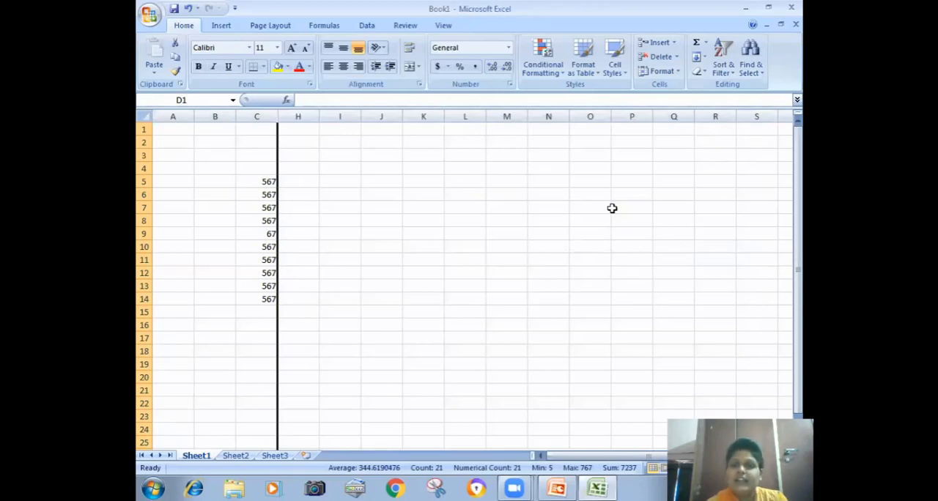
- Unhide columns D through G
left_click(676, 72)
mouse_move(658, 192)
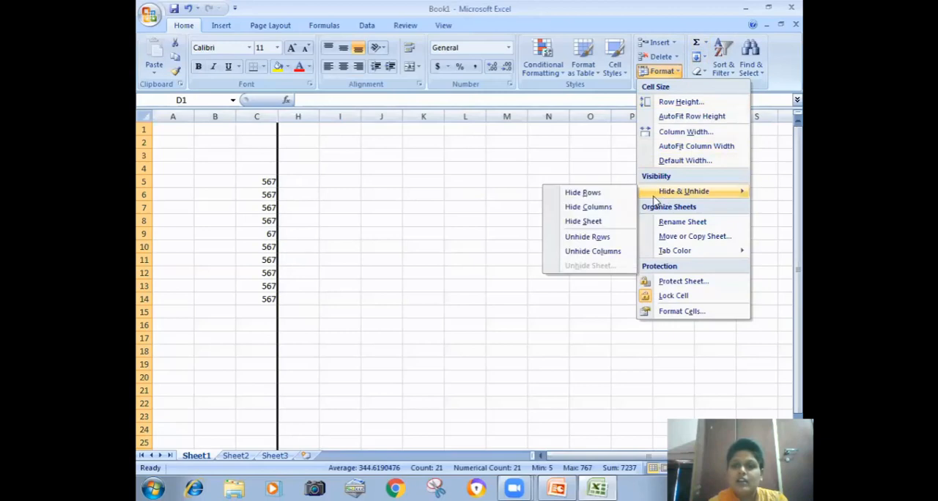
left_click(607, 252)
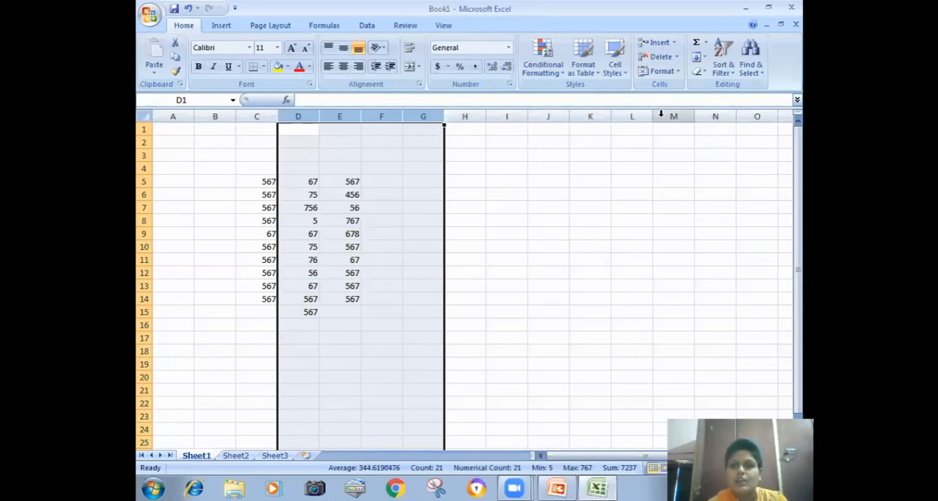
- Hide Sheet1 in the workbook
left_click(592, 260)
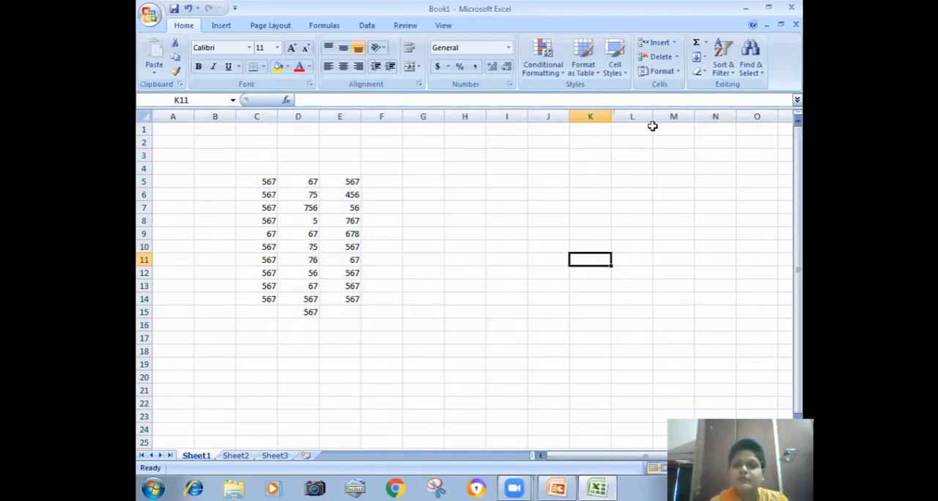
left_click(669, 71)
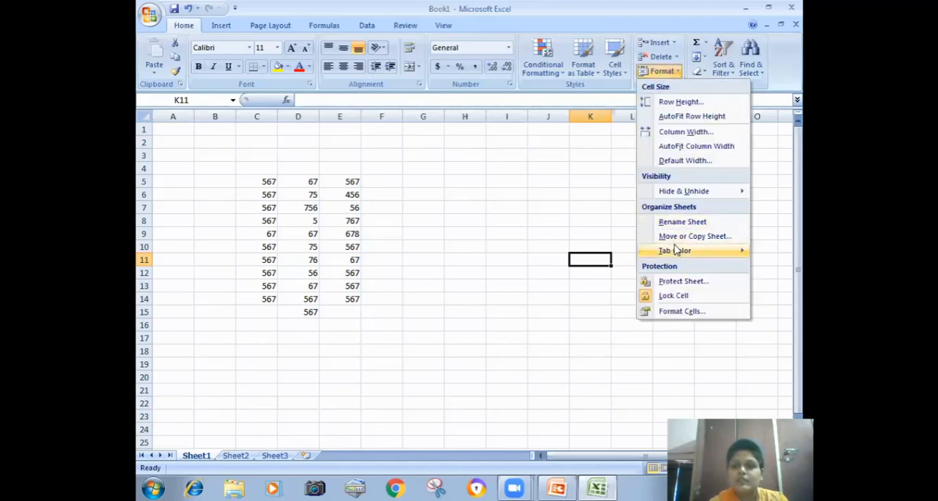
mouse_move(659, 190)
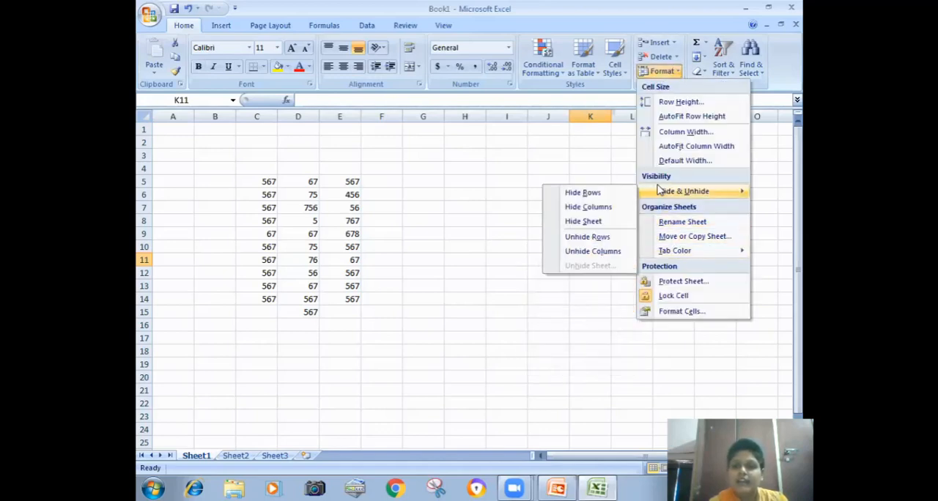
left_click(588, 222)
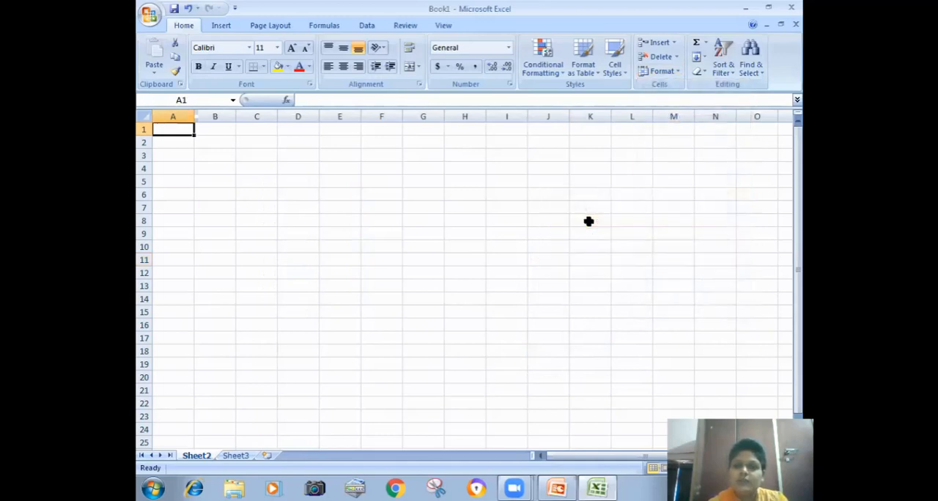
- Unhide Sheet1 so it is back among the workbook's sheets
left_click(664, 71)
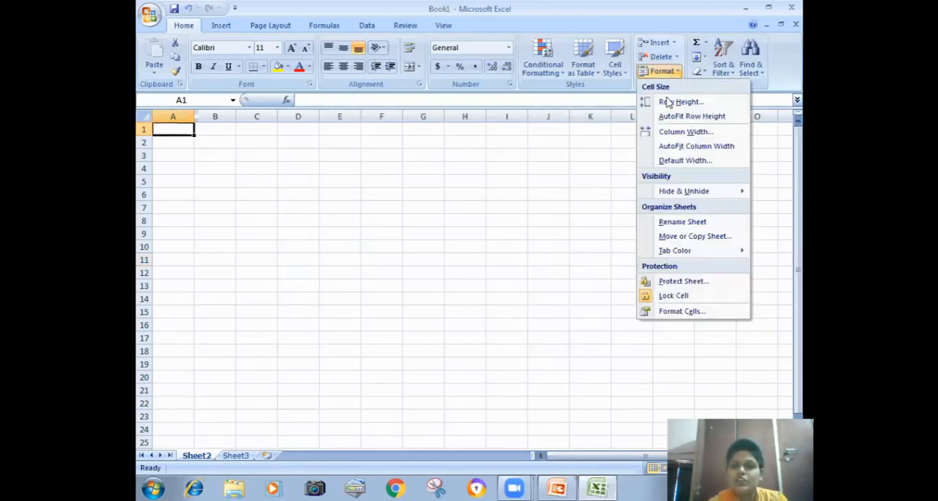
mouse_move(660, 191)
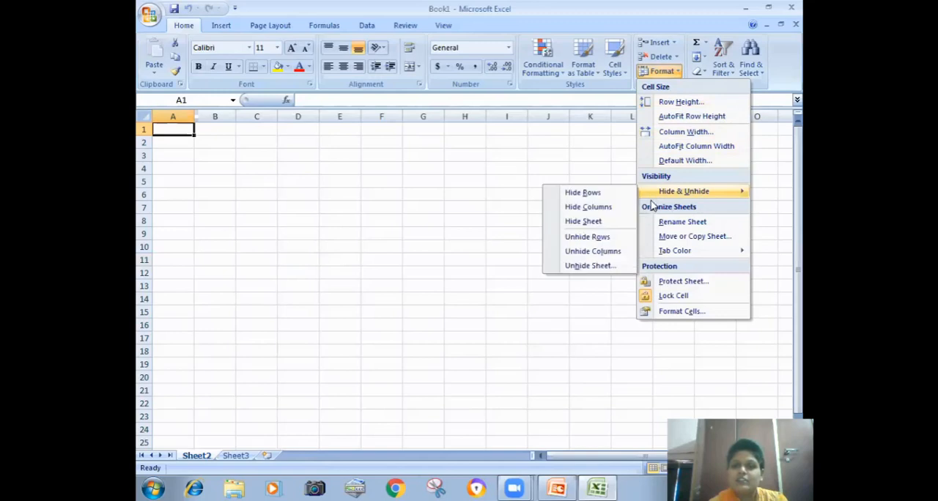
left_click(590, 266)
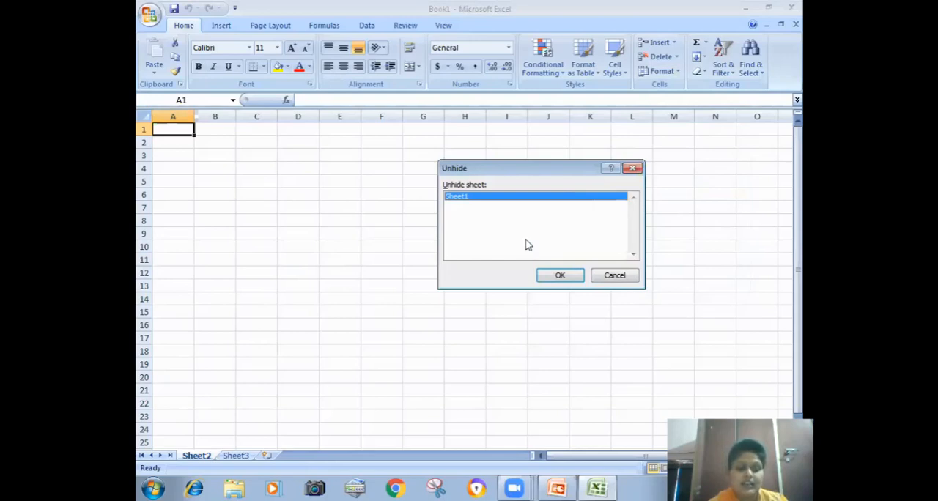
left_click(563, 277)
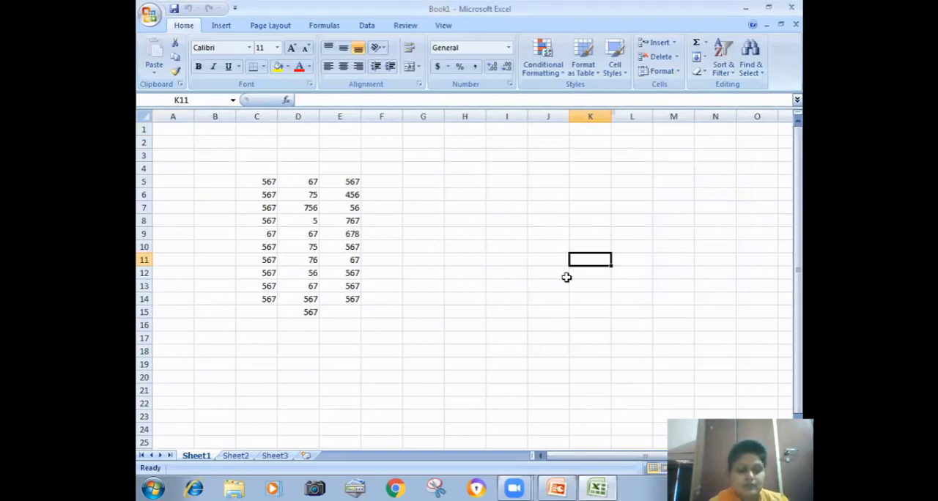
left_click(399, 327)
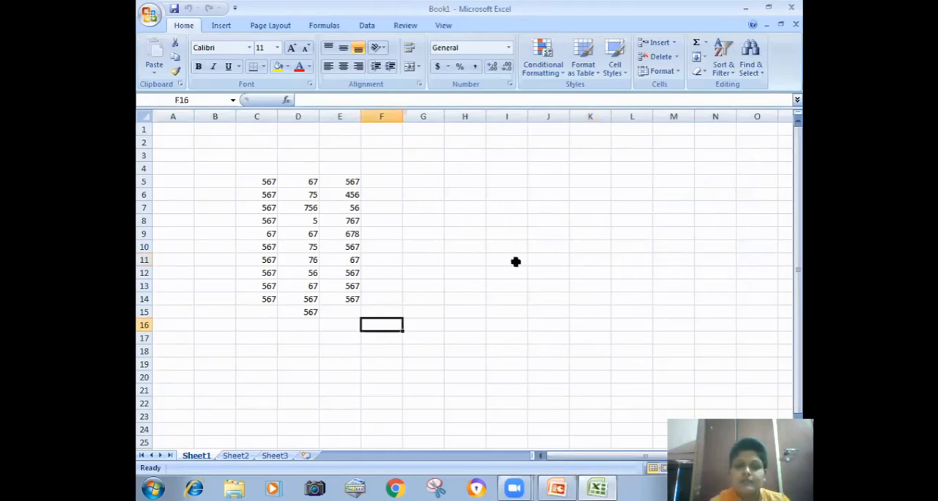
- Rename Sheet1 as "good"
left_click(488, 183)
left_click(670, 71)
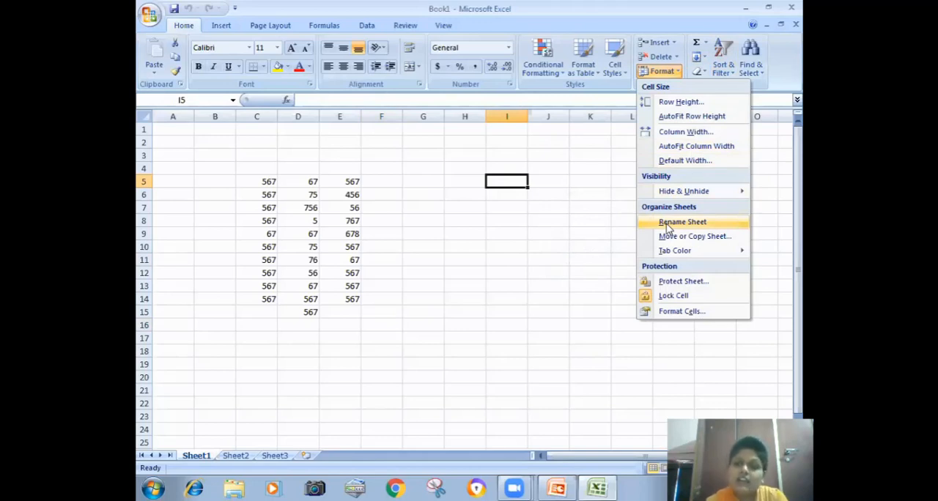
left_click(648, 224)
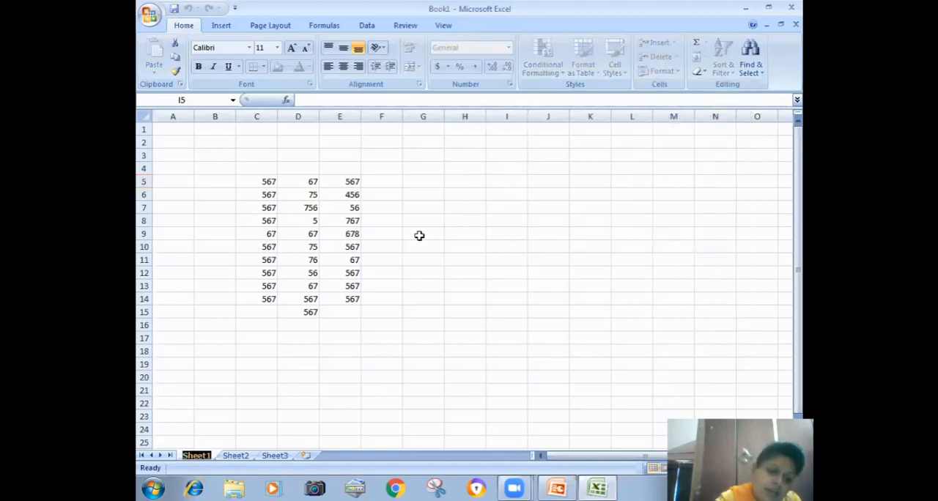
type("good")
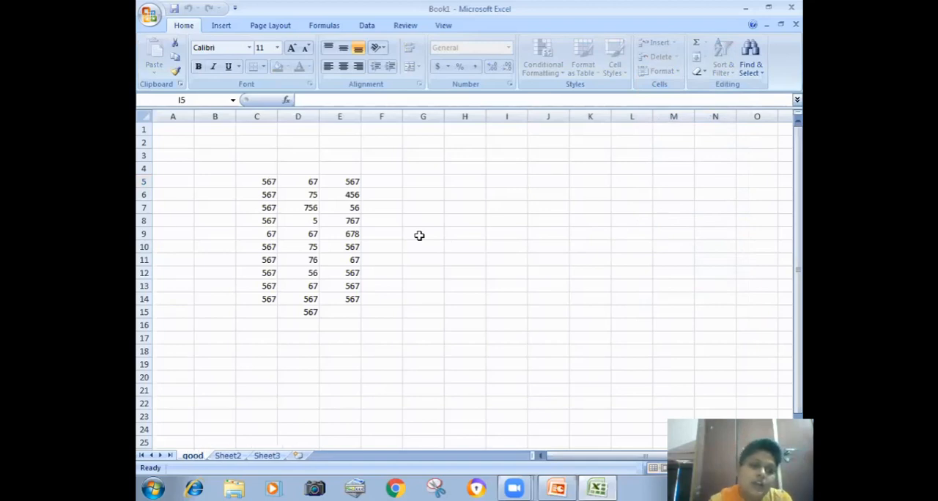
key("Return")
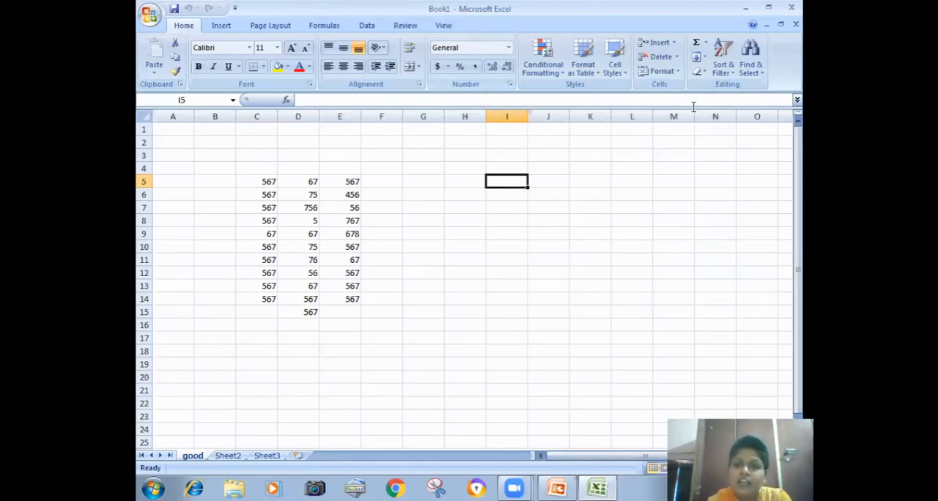
- Rename the sheet "good" back to "Sheet1"
left_click(670, 72)
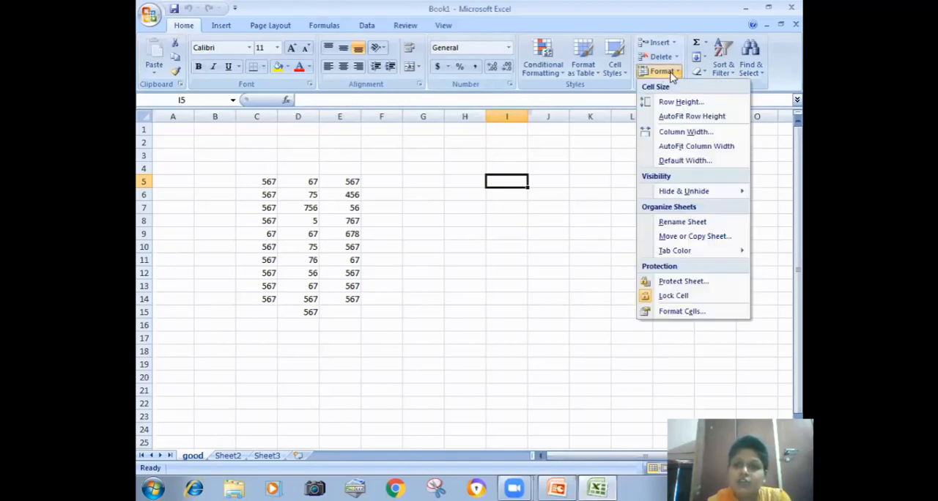
left_click(668, 223)
type("Sheet")
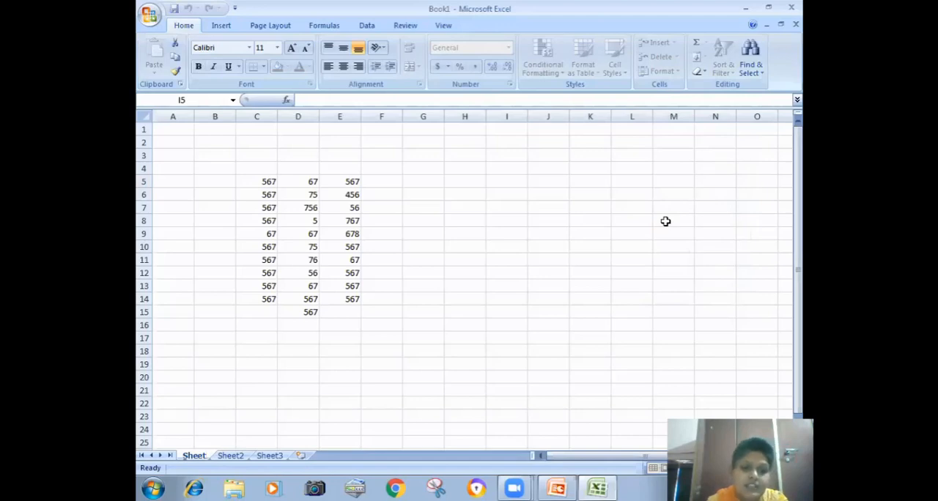
type("1")
key("Return")
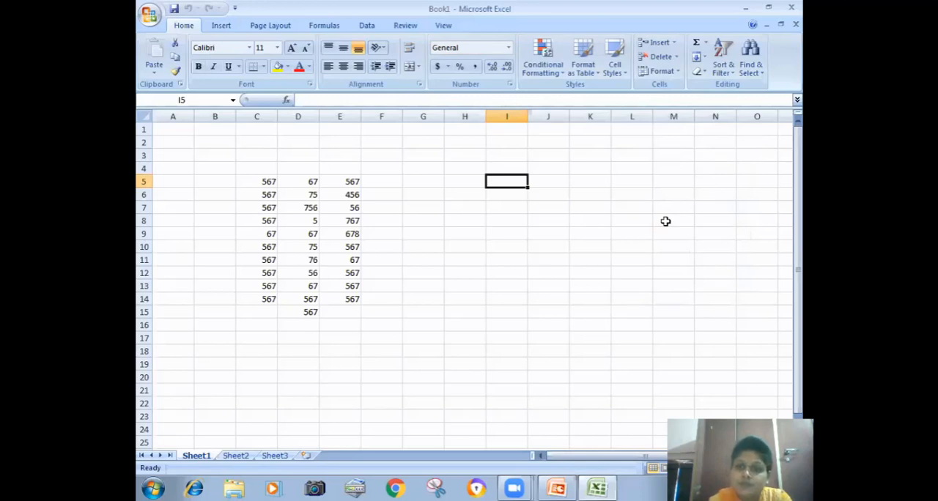
- Create a copy of Sheet1 within Book1, placed before Sheet1
left_click(665, 74)
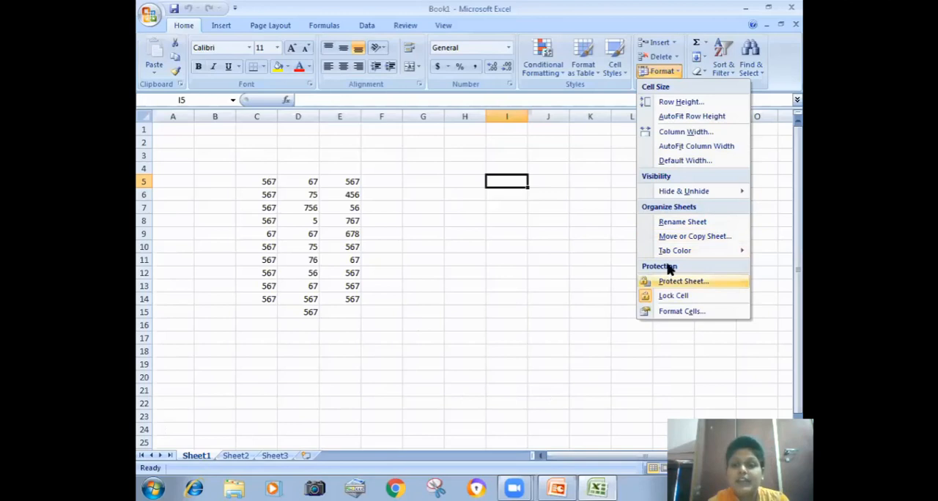
left_click(673, 242)
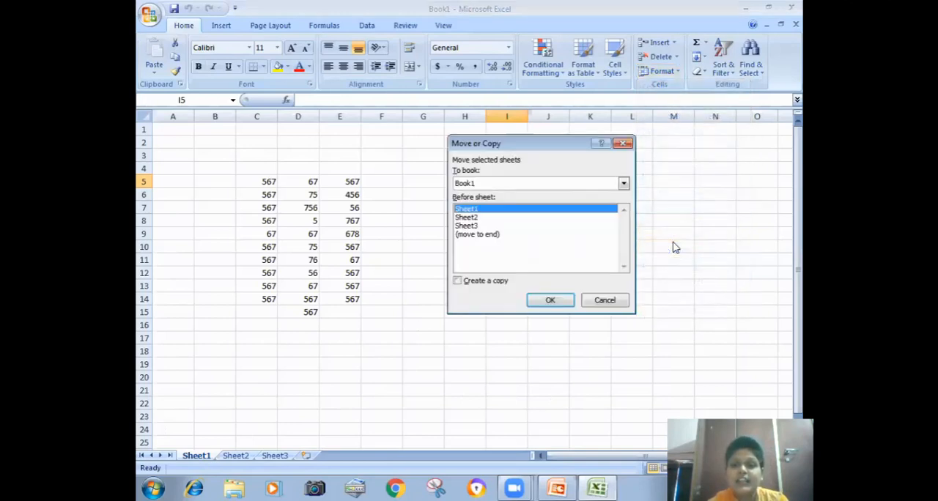
left_click(473, 285)
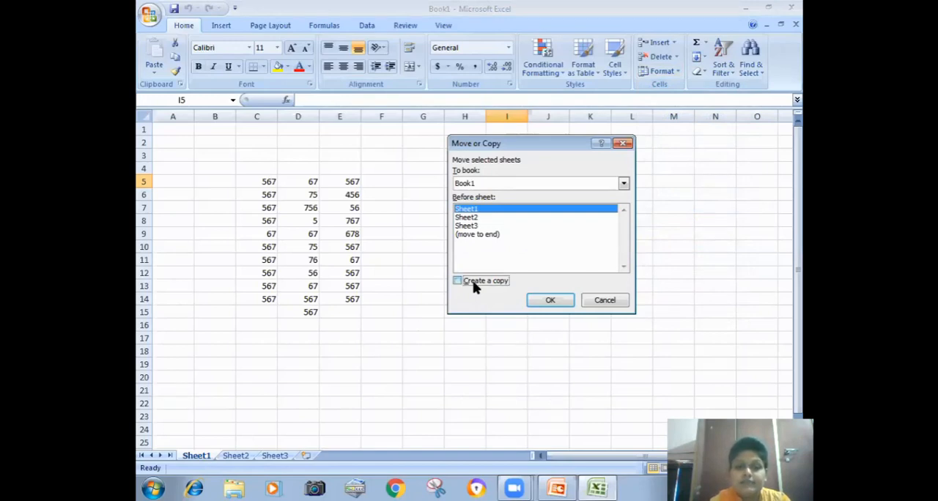
left_click(543, 300)
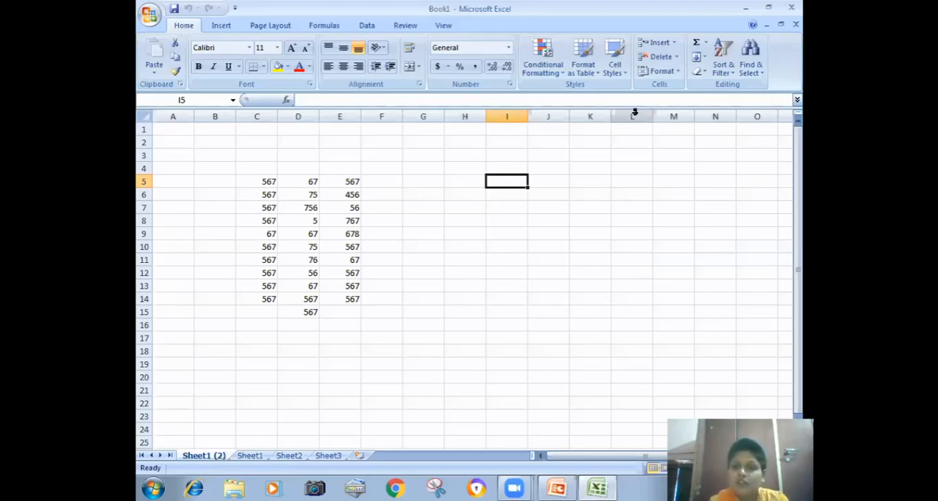
left_click(667, 71)
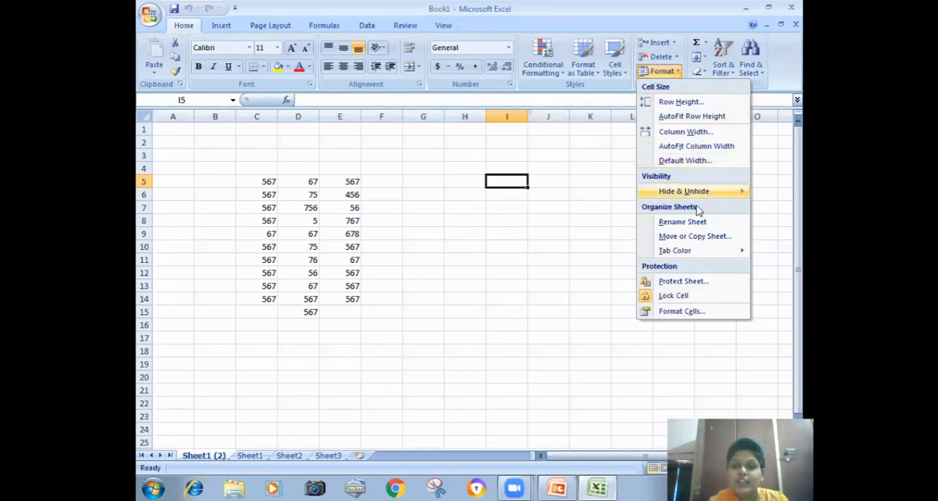
mouse_move(691, 251)
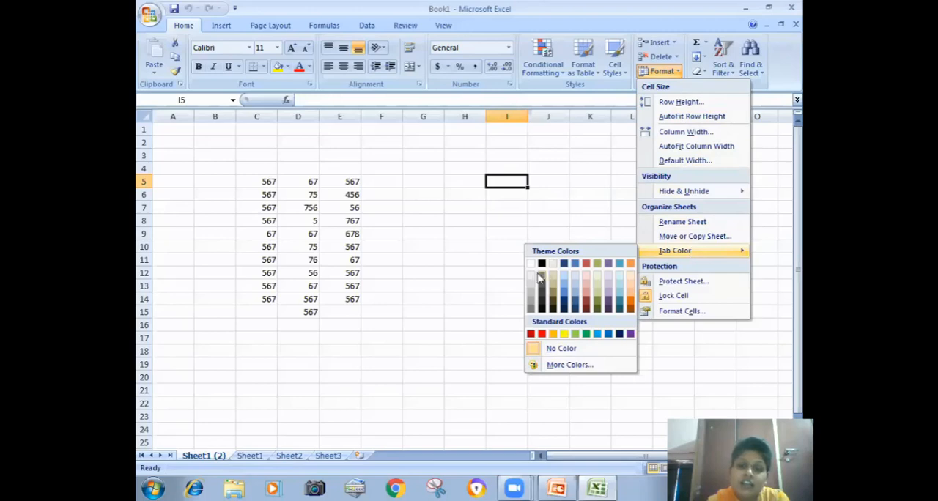
left_click(483, 297)
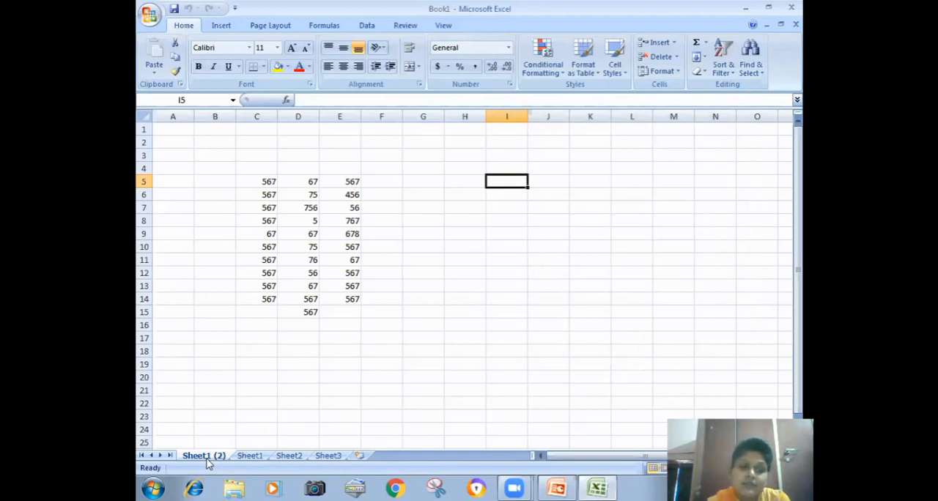
- Give the Sheet1 tab a dark orange theme color
left_click(242, 457)
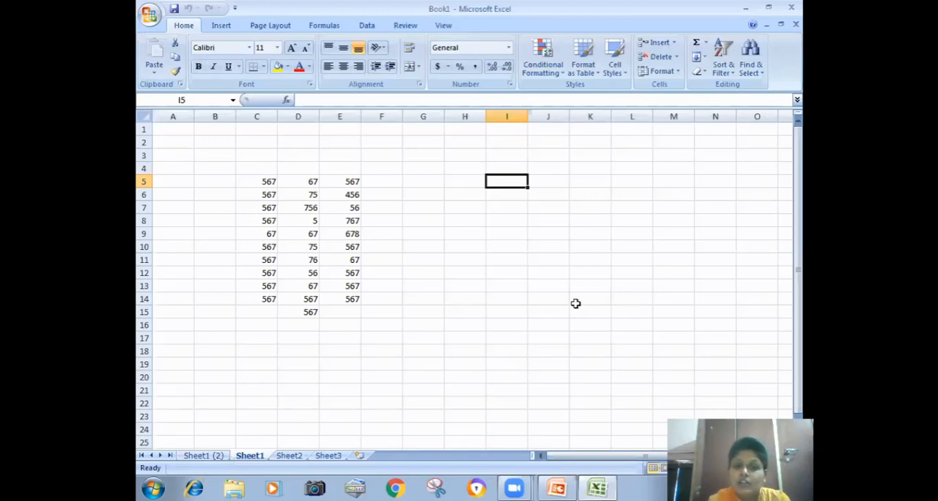
left_click(662, 71)
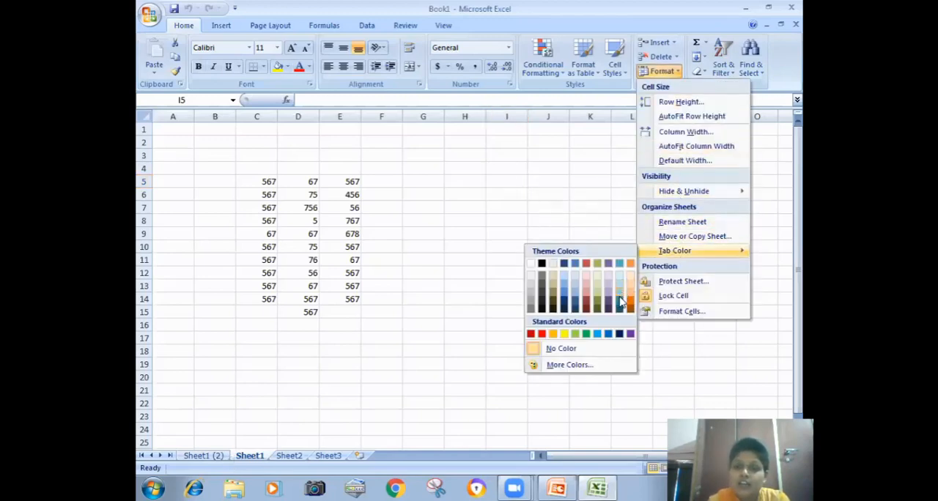
left_click(629, 306)
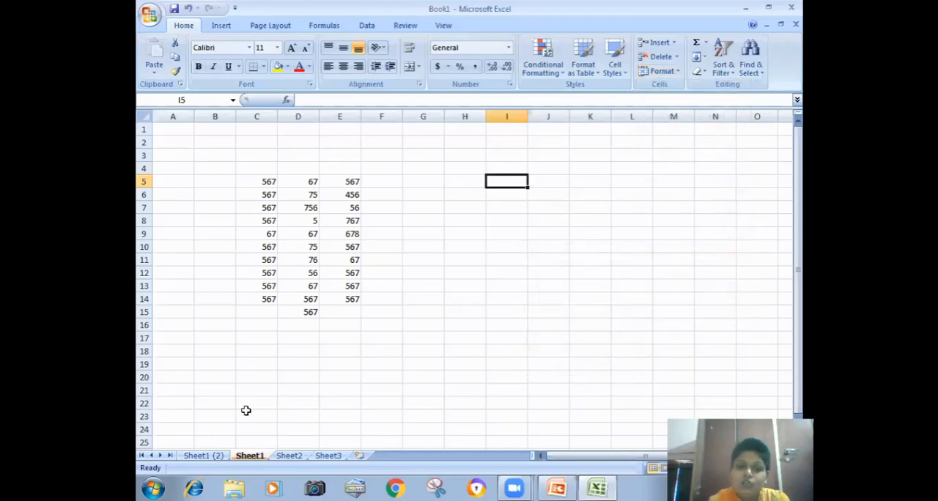
- Give the Sheet2 tab a dark teal theme color
left_click(289, 456)
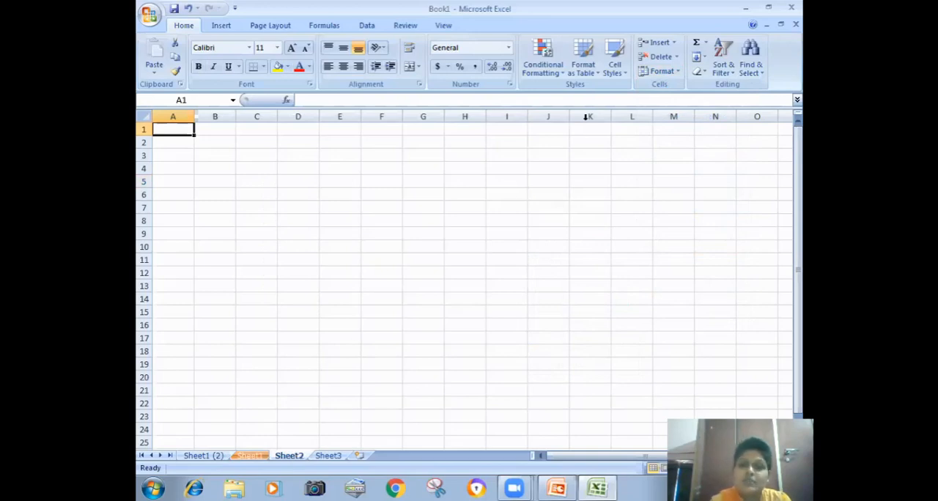
left_click(657, 72)
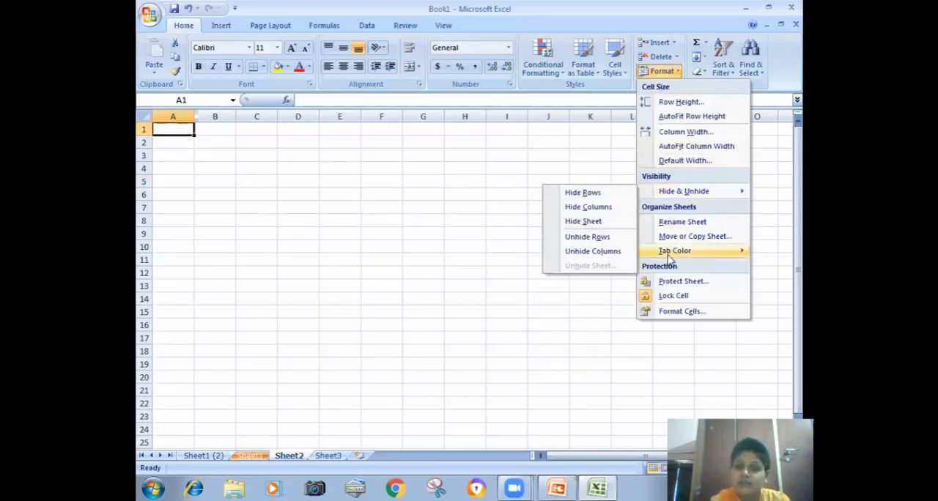
mouse_move(672, 250)
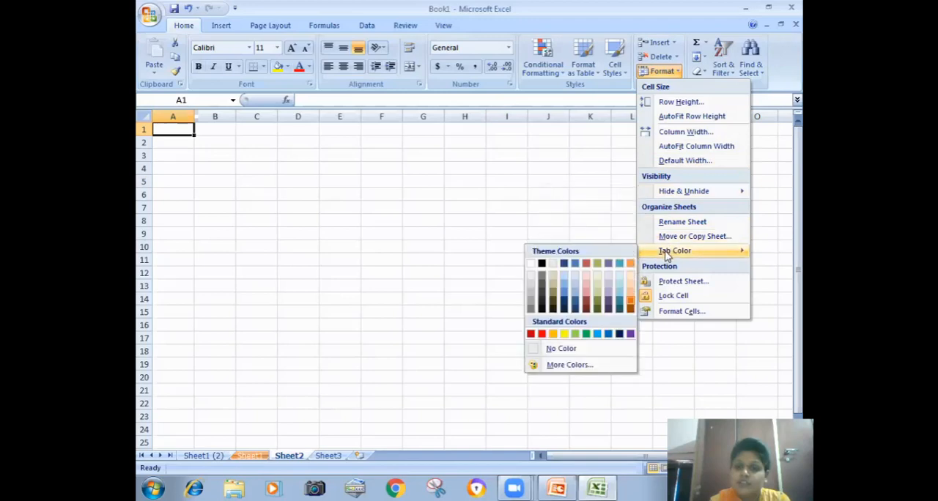
left_click(619, 307)
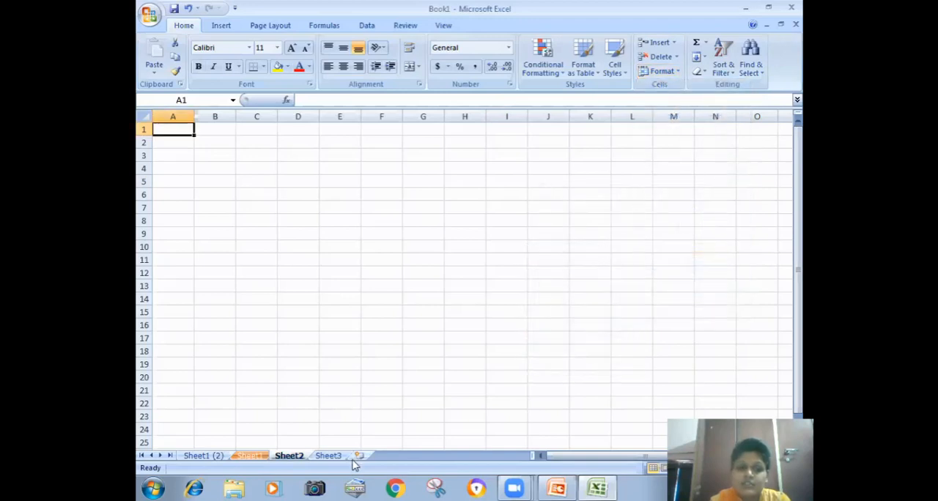
- Give the Sheet3 tab the red theme color
left_click(336, 456)
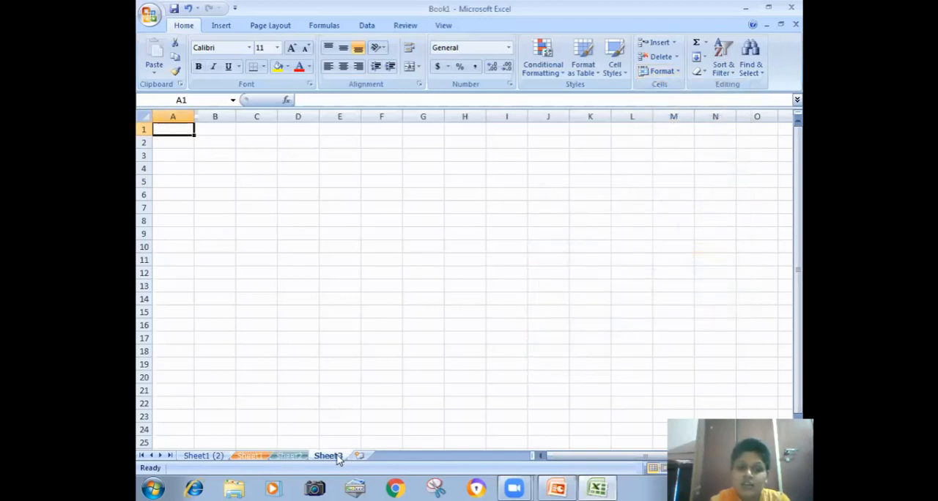
left_click(673, 74)
mouse_move(652, 251)
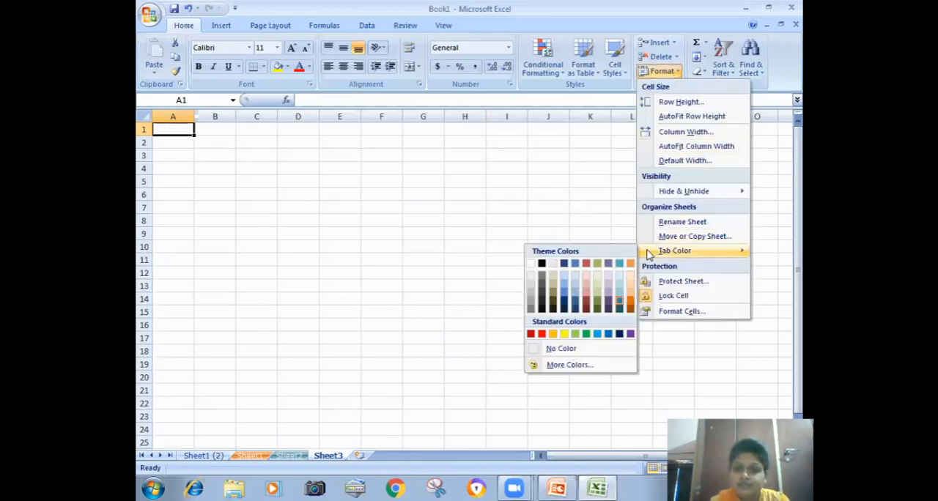
left_click(585, 265)
left_click(379, 310)
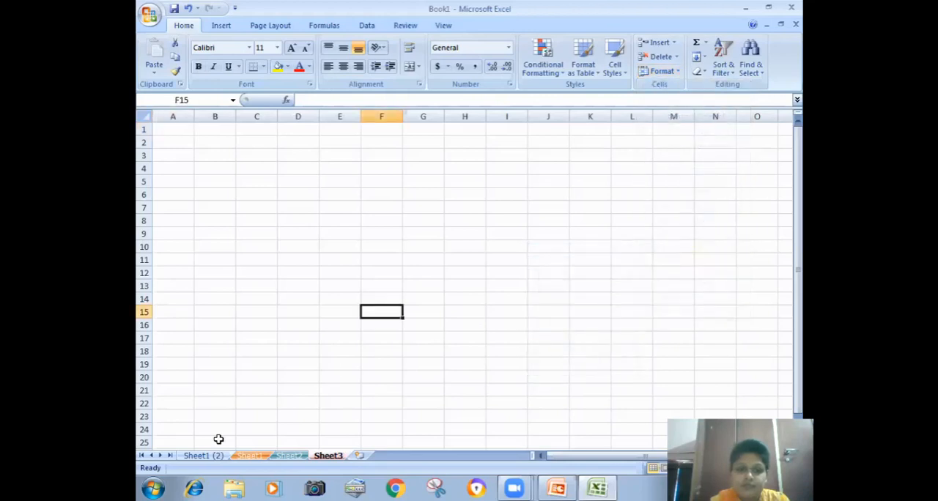
- Give the Sheet1 (2) tab a dark tan theme color
left_click(213, 443)
left_click(213, 452)
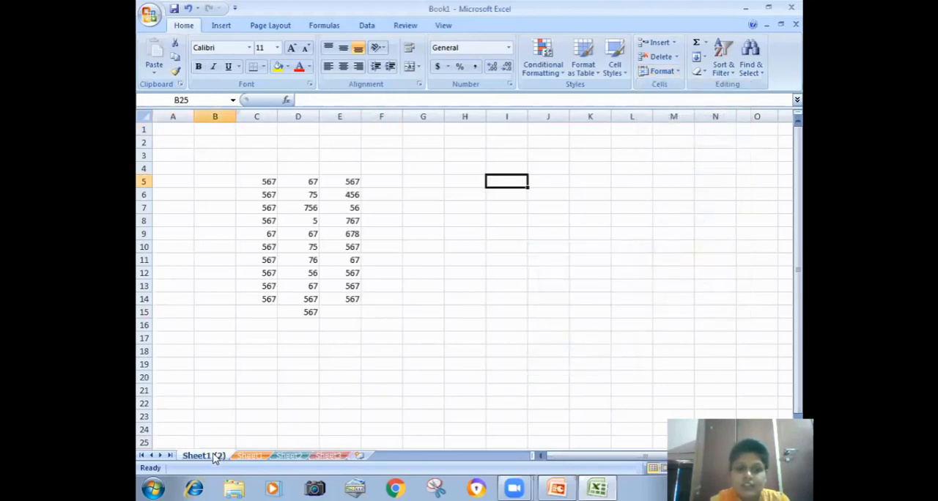
left_click(662, 71)
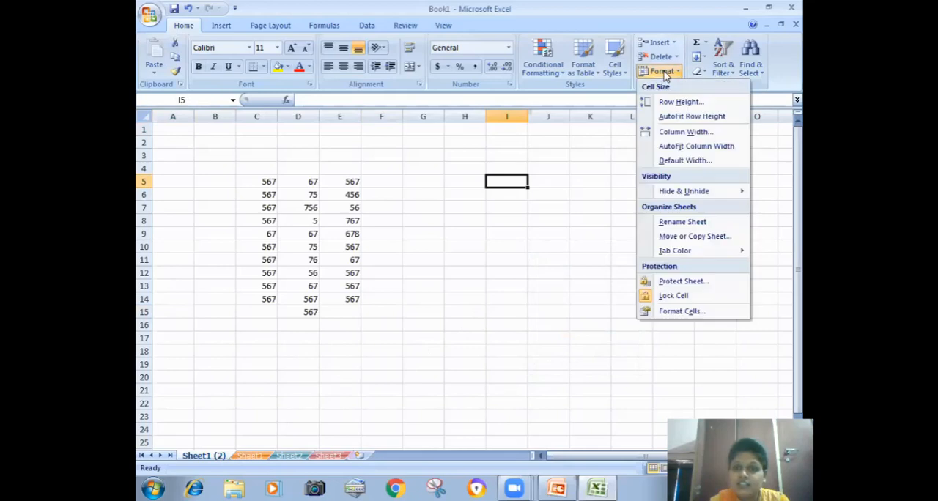
mouse_move(680, 250)
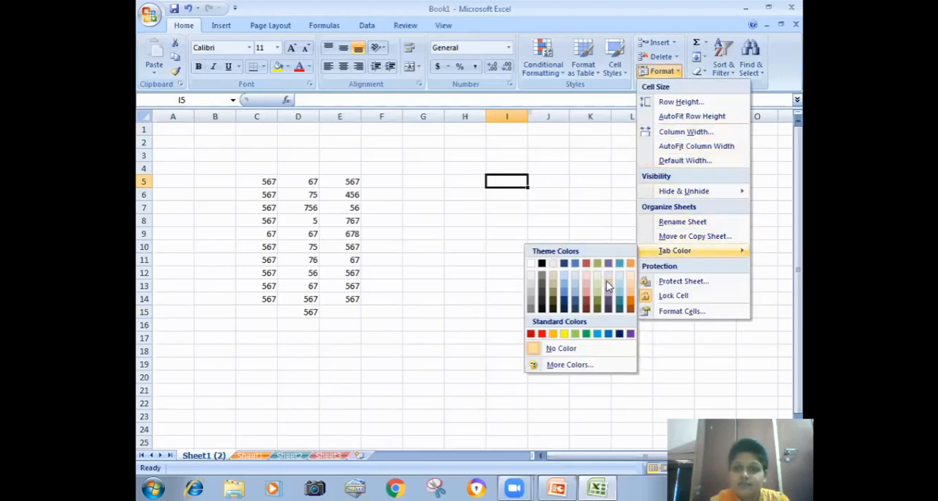
left_click(554, 293)
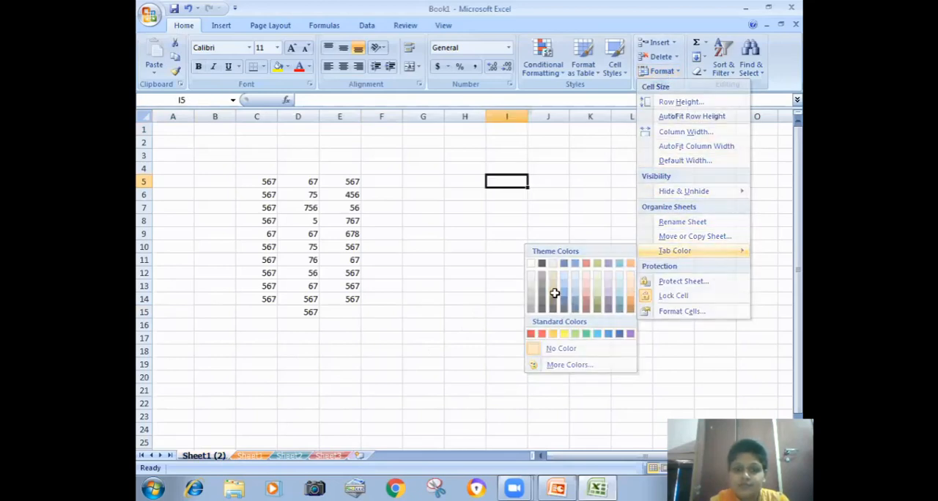
left_click(327, 456)
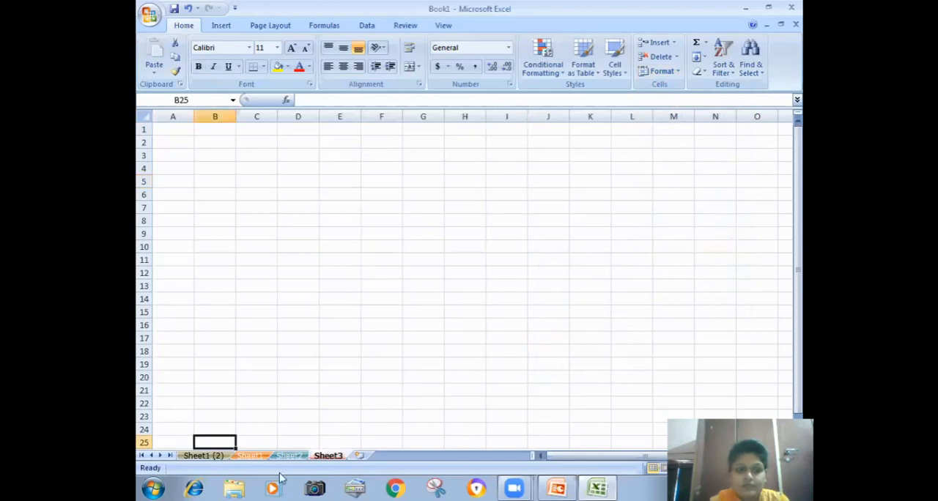
- Protect Sheet2 with an unprotect password and confirm the password, keeping selection of locked and unlocked cells allowed
left_click(280, 457)
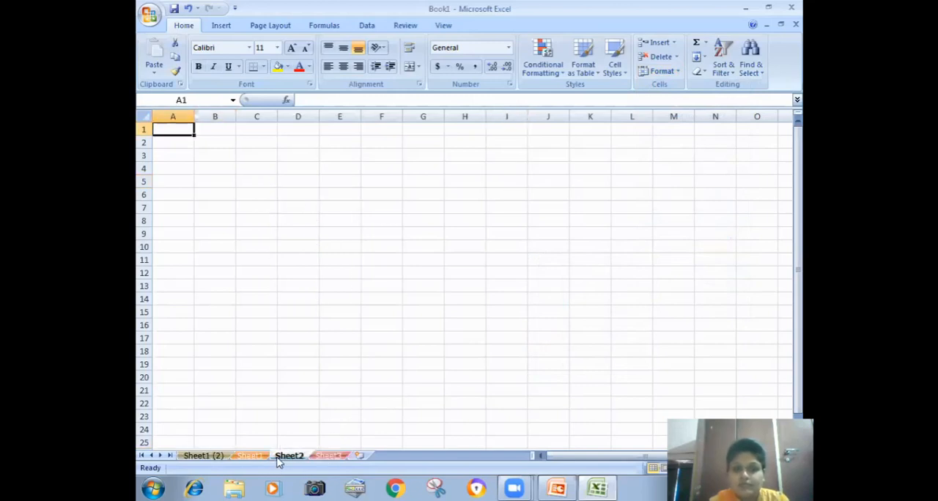
left_click(527, 275)
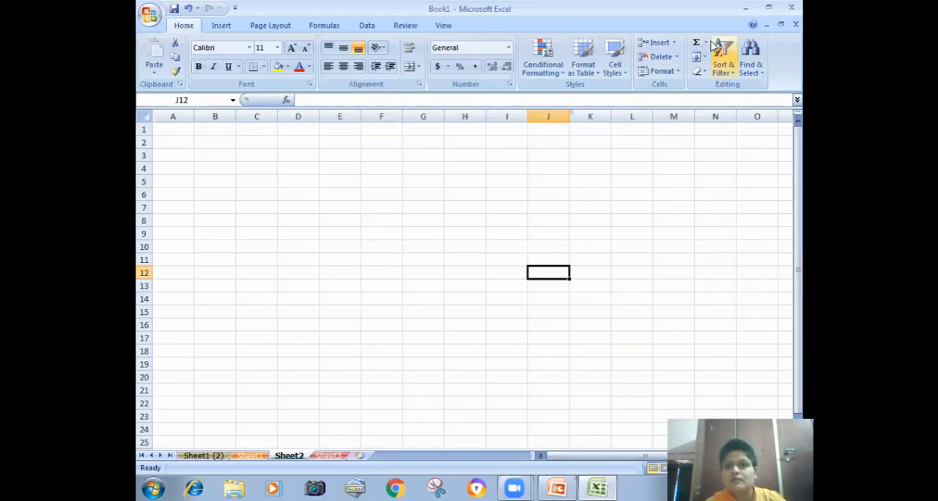
left_click(663, 73)
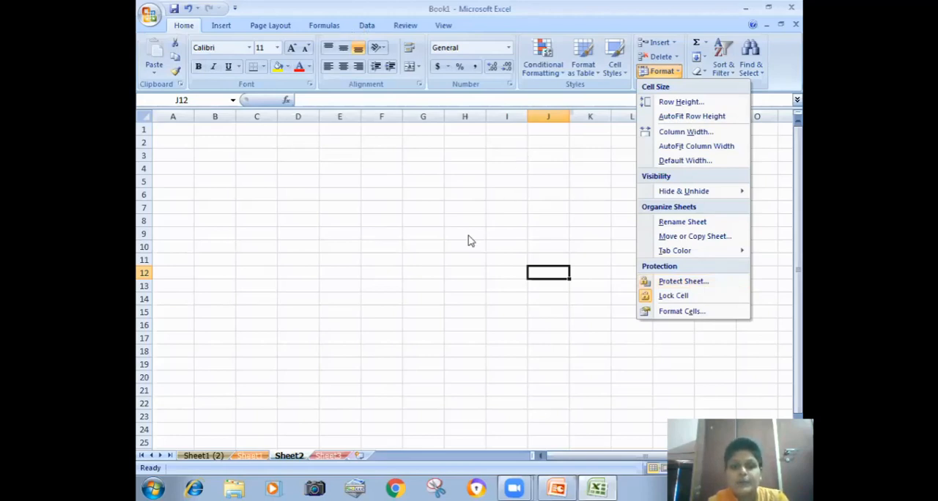
left_click(520, 162)
left_click(671, 74)
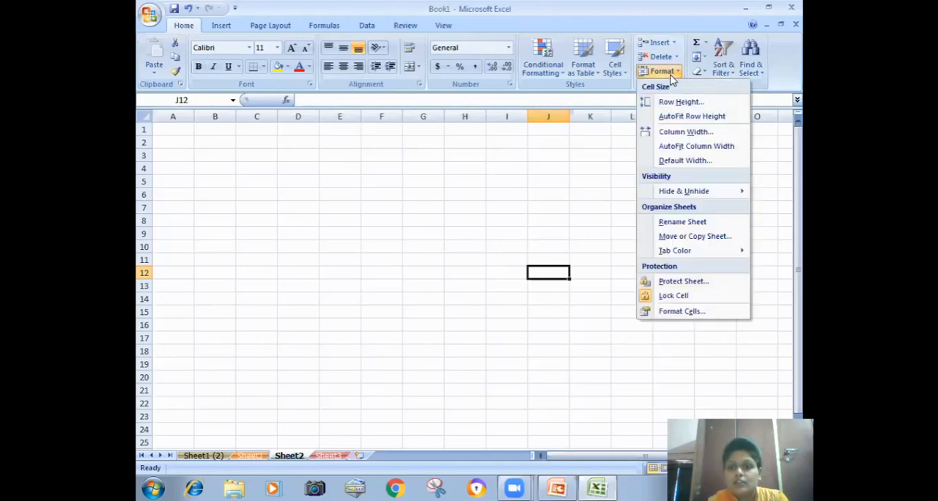
left_click(680, 281)
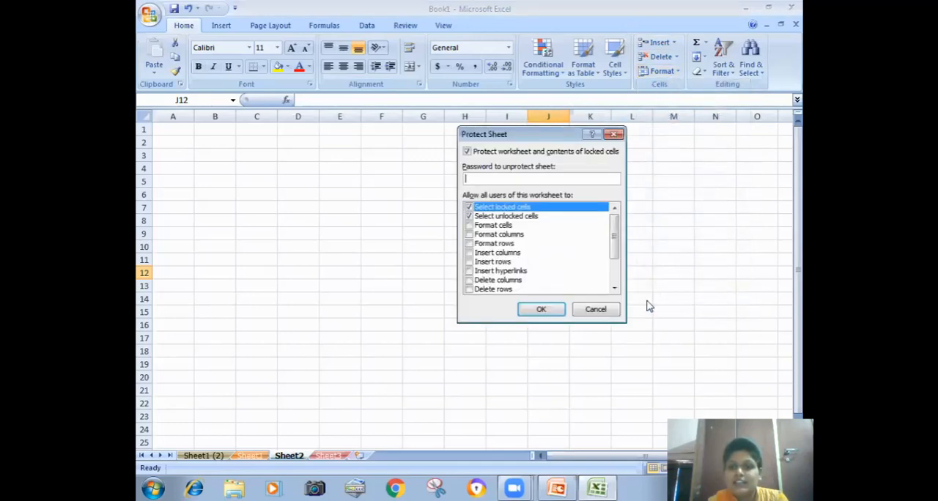
type("1")
left_click(541, 311)
type("1")
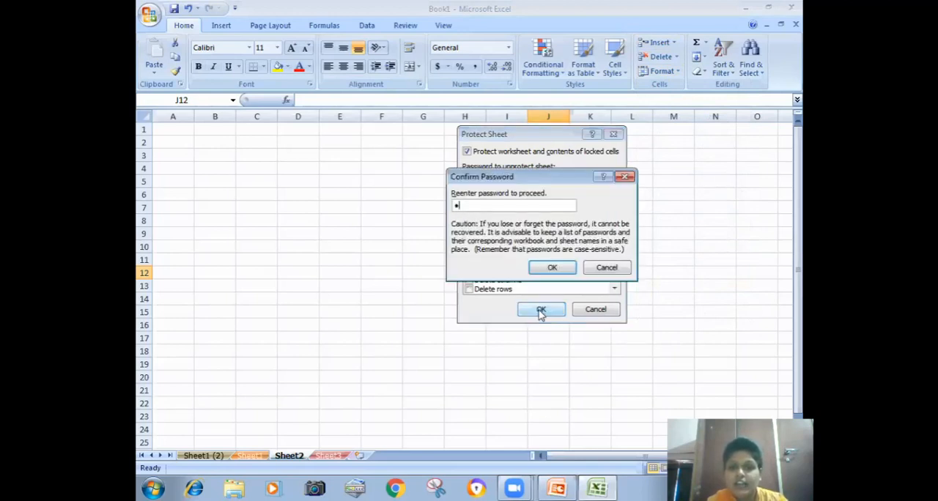
left_click(541, 266)
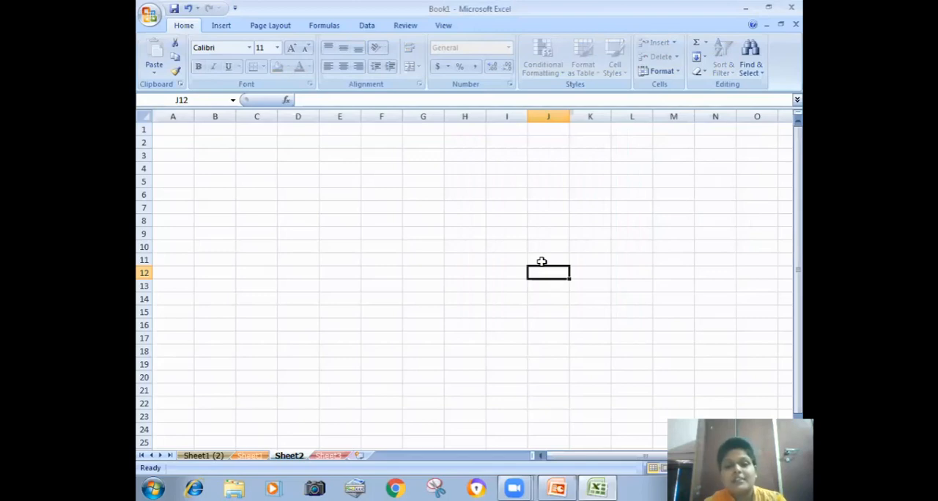
- Try to edit cell I11 on the protected Sheet2
double_click(492, 258)
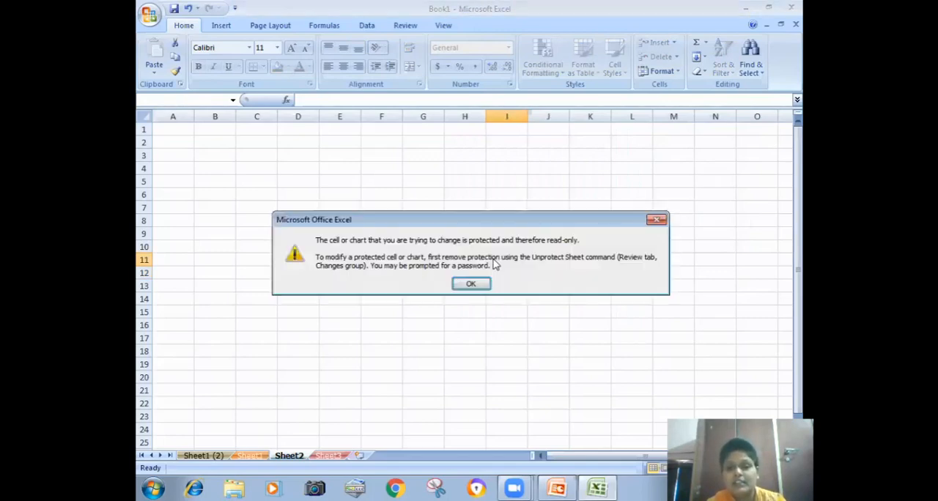
key("Return")
key("space")
key("space")
key("space")
key("space")
key("space")
key("space")
key("space")
key("space")
key("space")
key("space")
key("space")
key("space")
key("space")
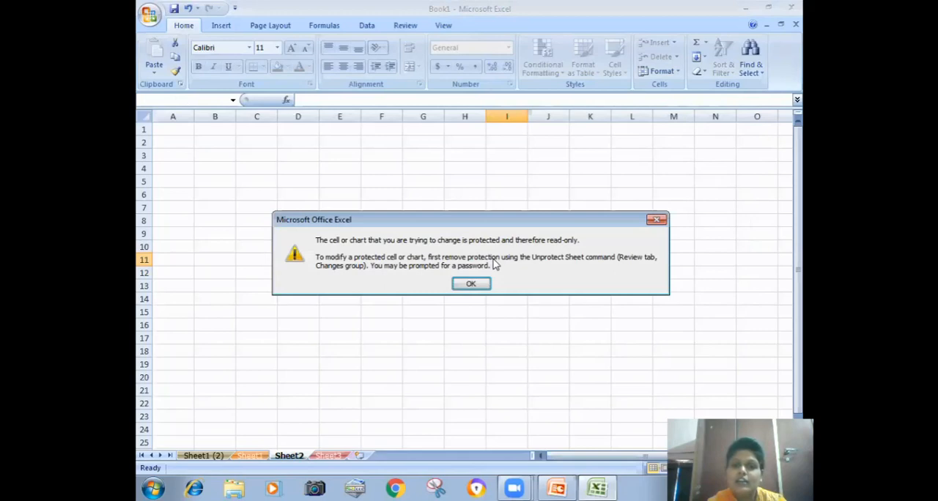
key("Return")
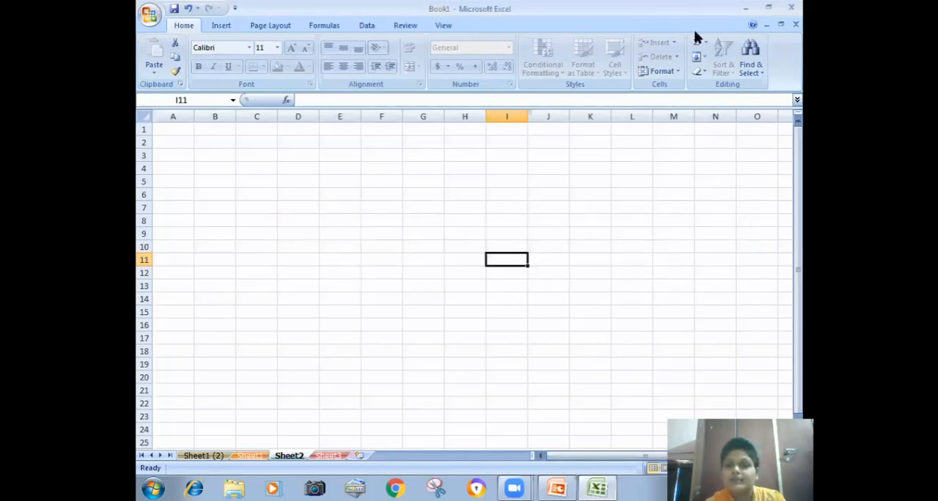
- Unprotect Sheet2 by entering the sheet password
left_click(663, 71)
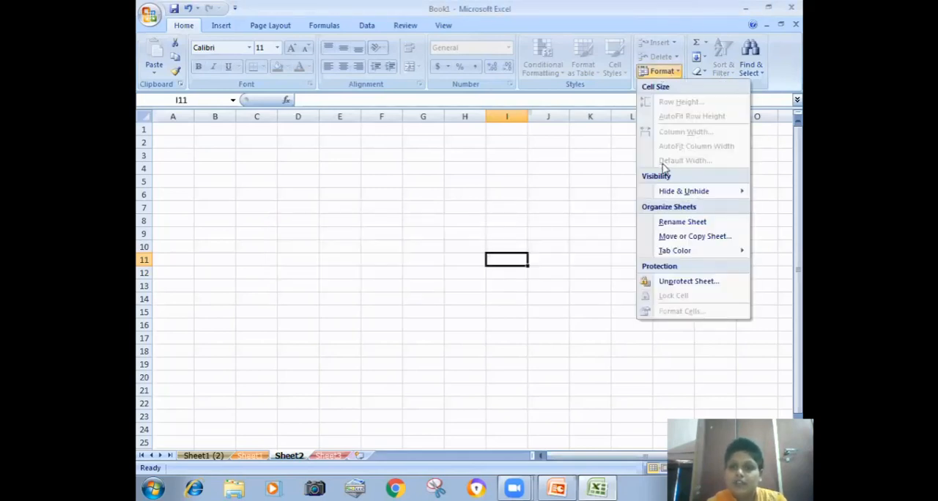
left_click(645, 287)
type("a")
key("Return")
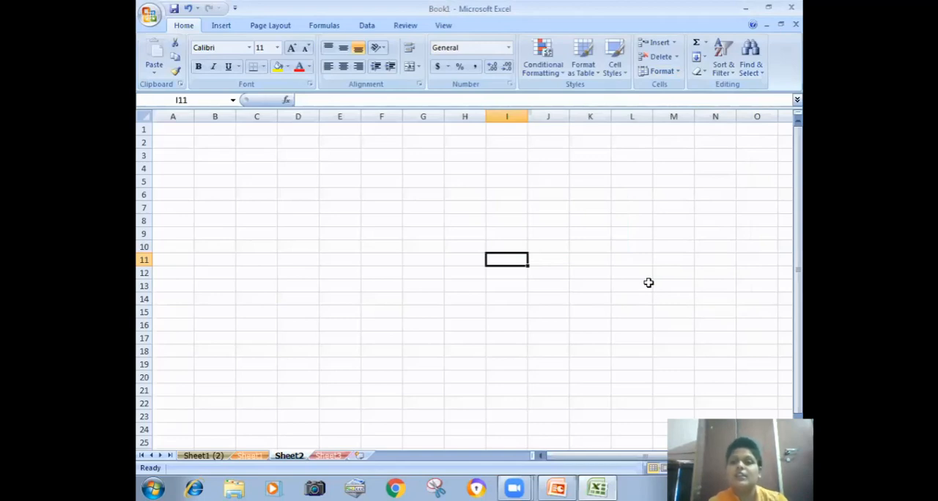
left_click(666, 77)
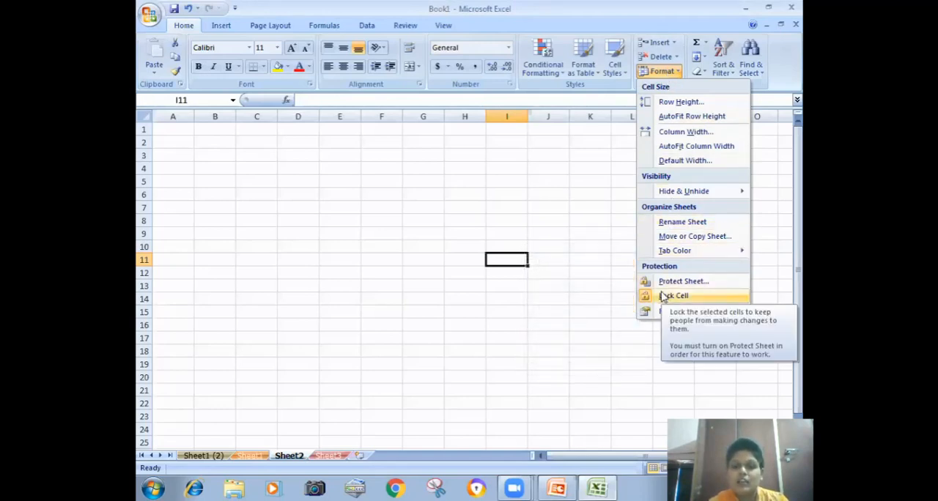
left_click(237, 218)
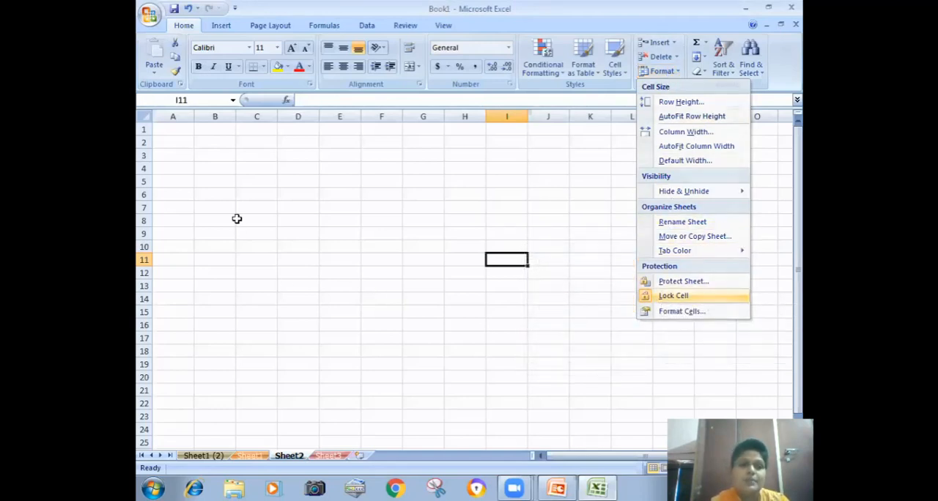
left_click(149, 17)
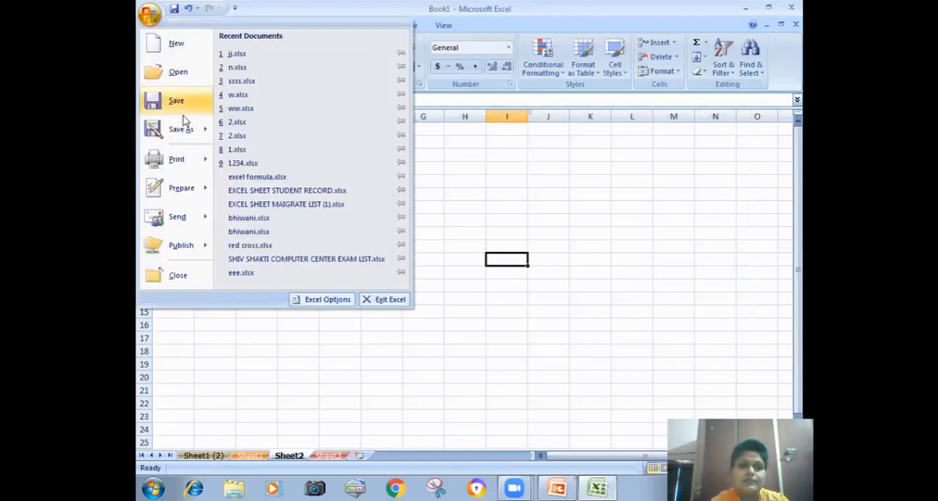
mouse_move(193, 186)
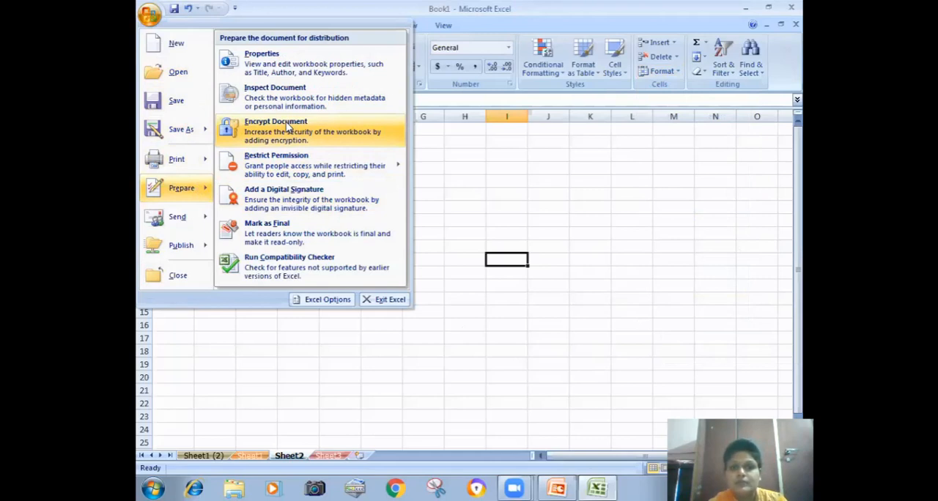
left_click(491, 178)
- Examine the number categories in the Format Cells dialog for cell I11 and close it with the General format
left_click(679, 73)
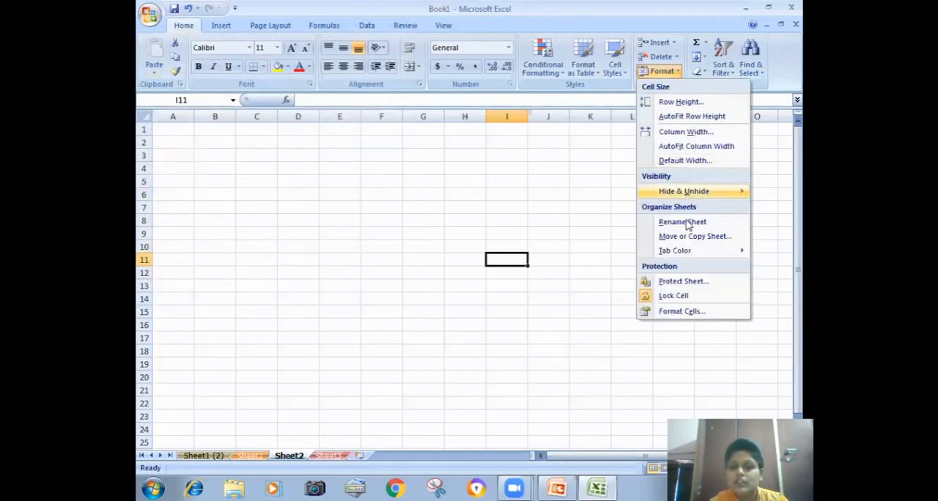
left_click(682, 311)
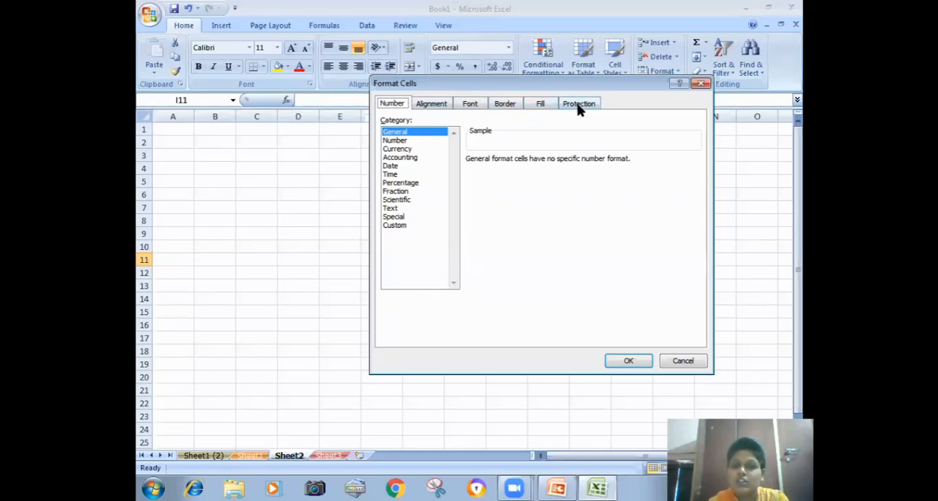
left_click(629, 360)
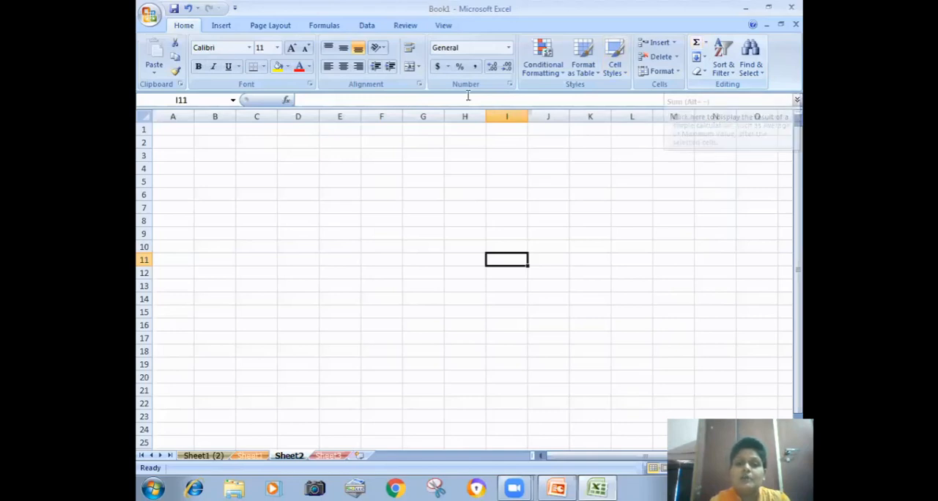
- Enter the values 44, 567, 45, 34, 456, 345, 6, 45 and 45 in cells F2 to F10 of Sheet2
left_click(394, 139)
type("44")
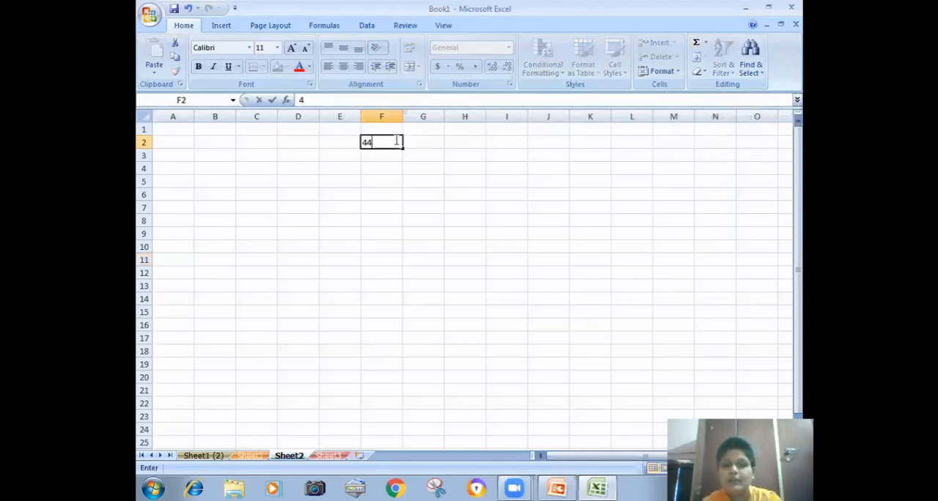
key("Return")
type("567")
key("Return")
type("45")
key("Return")
type("34")
key("Return")
type("456")
key("Return")
type("345")
key("Return")
type("6")
key("Return")
type("45")
key("Return")
type("45")
key("Return")
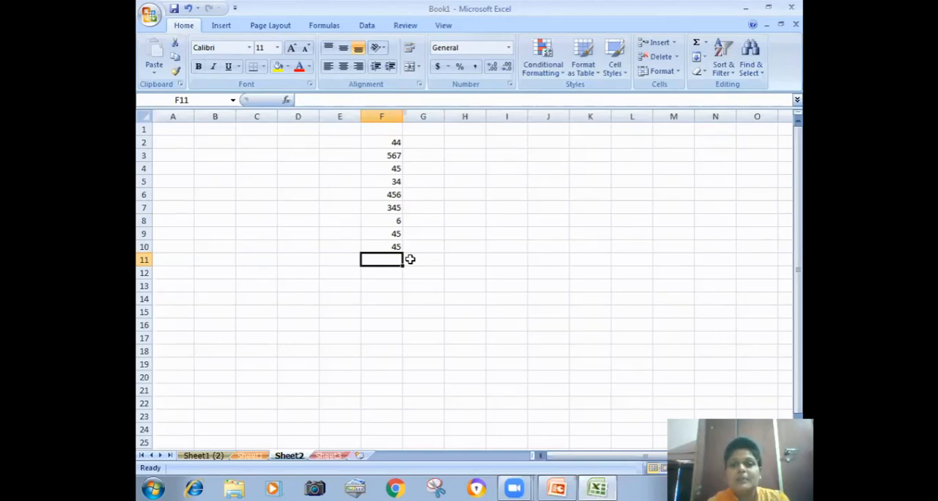
- Try a Sum formula for F2:F10 in cell F11 and clear it from the cell
left_click(705, 43)
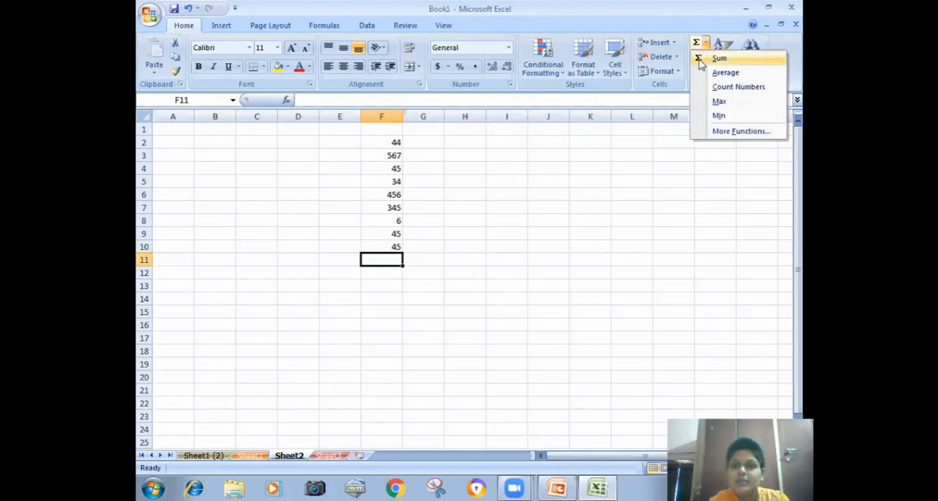
left_click(718, 58)
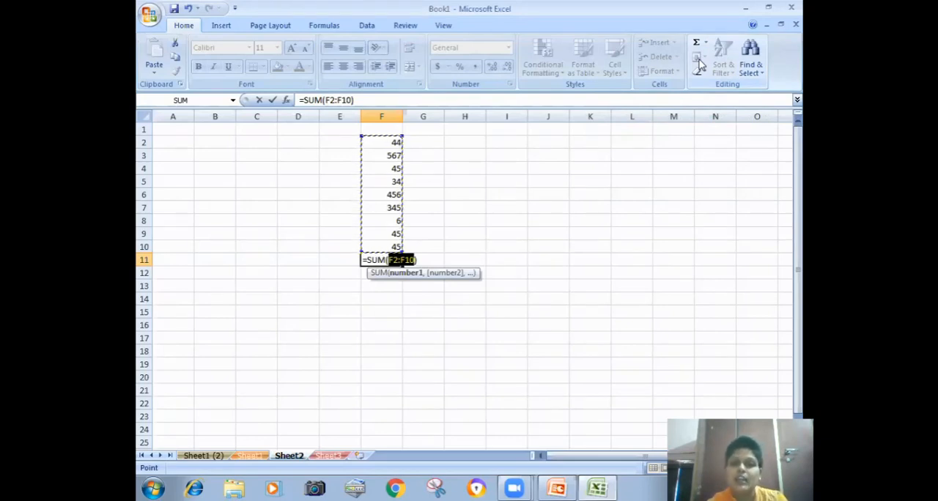
key("BackSpace")
key("BackSpace")
key("BackSpace")
key("BackSpace")
key("BackSpace")
key("BackSpace")
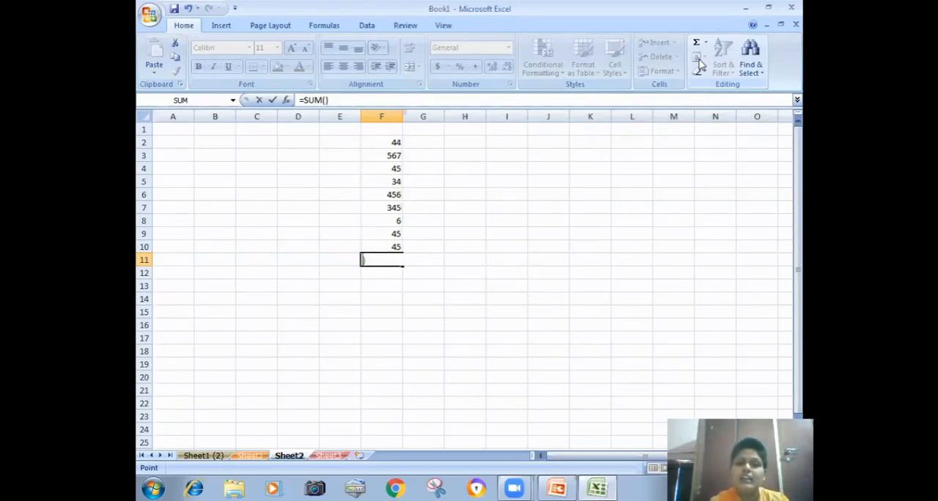
key("Return")
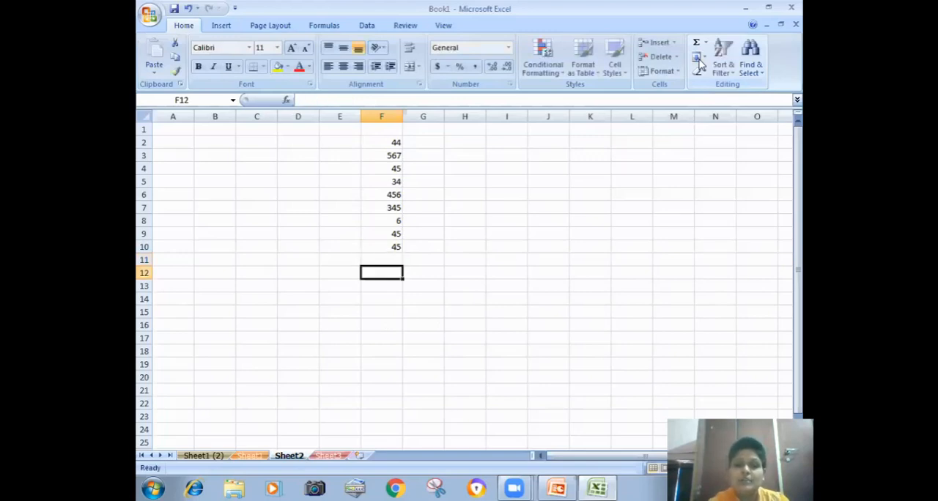
- Enter the values 456, 567, 45, 345, 678, 76, 45, 5 and 45 in cells F12 to F20
type("456")
key("Return")
type("567")
key("Return")
type("45")
key("Return")
type("345")
key("Return")
type("678")
key("Return")
type("76")
key("Return")
type("45")
key("Return")
type("5")
key("Return")
type("45")
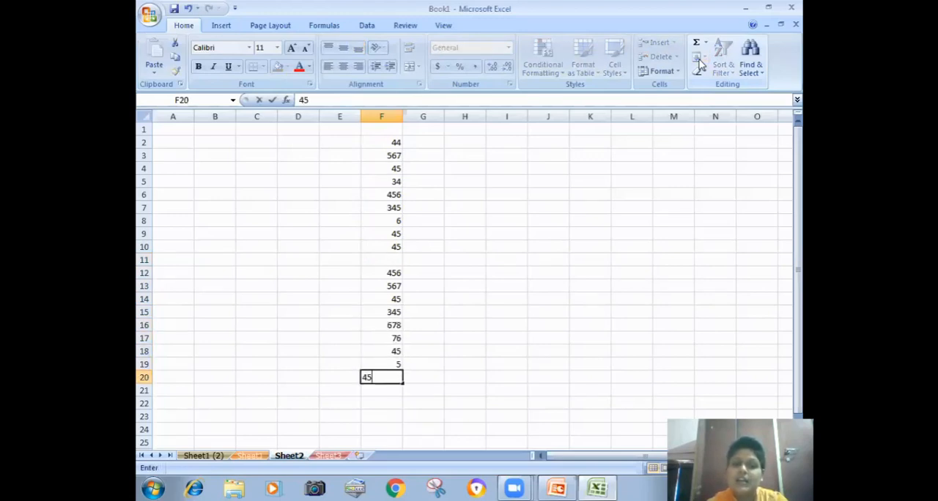
key("Return")
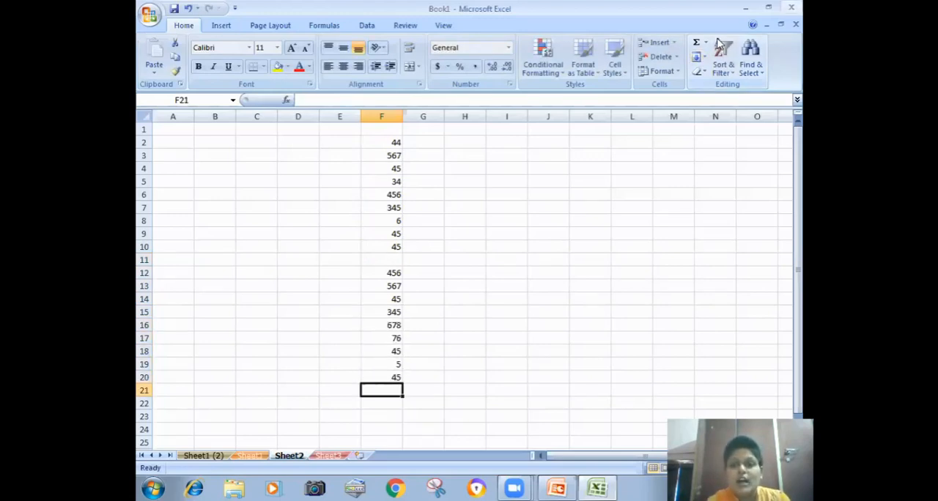
- Try an AutoSum of F12:F20 in cell F21 and discard the formula
left_click(697, 45)
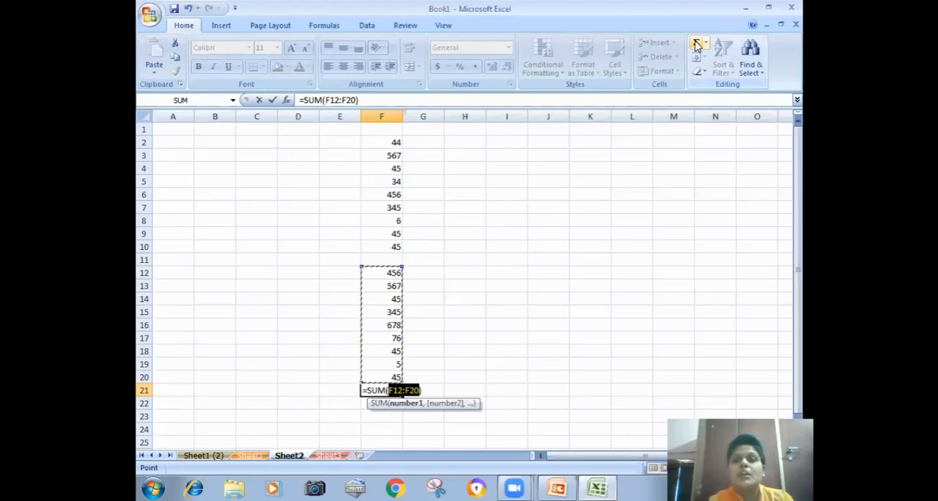
left_click(634, 179)
key("BackSpace")
key("BackSpace")
key("BackSpace")
key("BackSpace")
key("BackSpace")
key("BackSpace")
key("BackSpace")
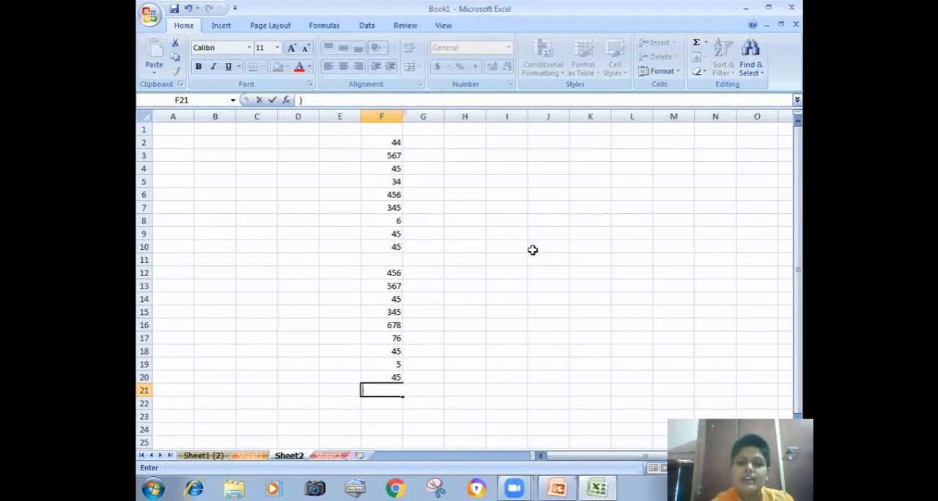
key("Escape")
- Start a formula in cell F21 that adds the individual cells F2 through F10 with plus signs
left_click(432, 233)
left_click_drag(391, 143, 393, 375)
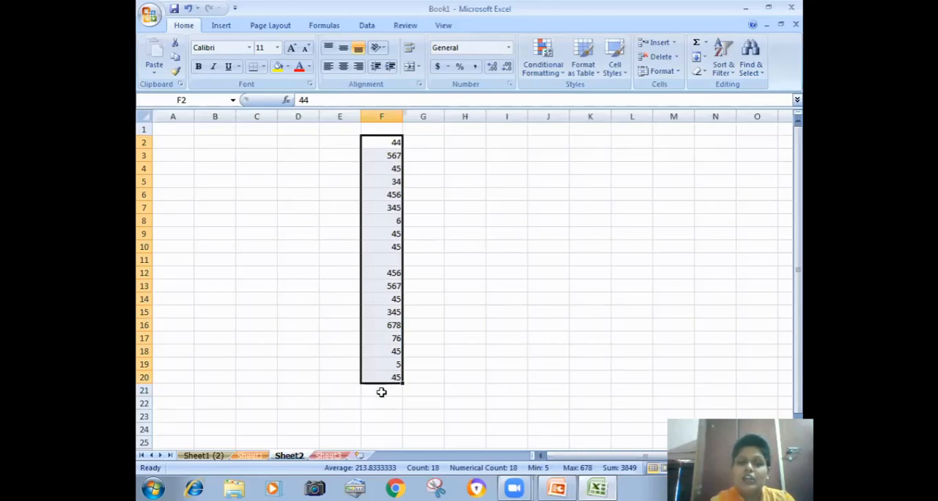
left_click(381, 389)
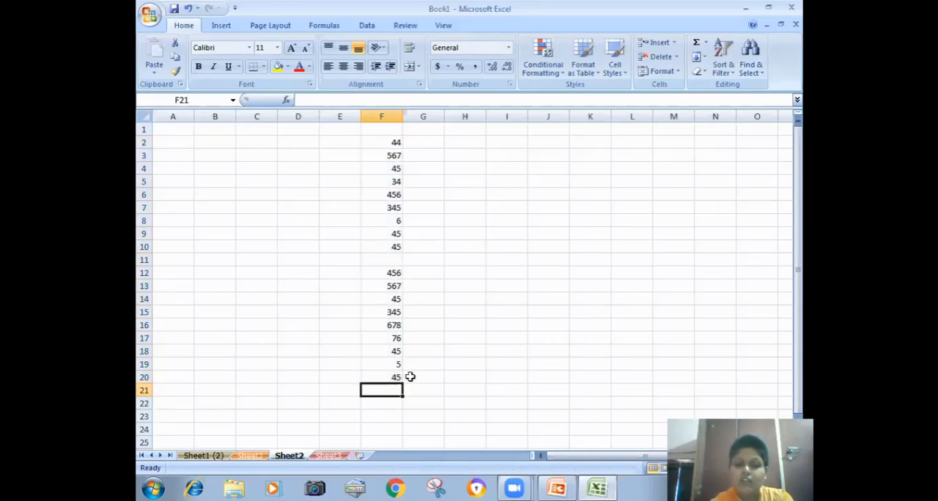
type("=")
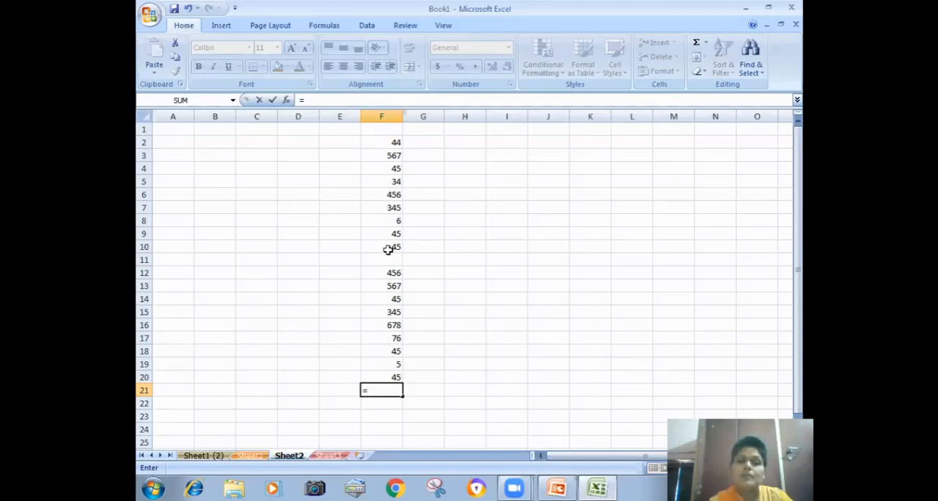
left_click(394, 143)
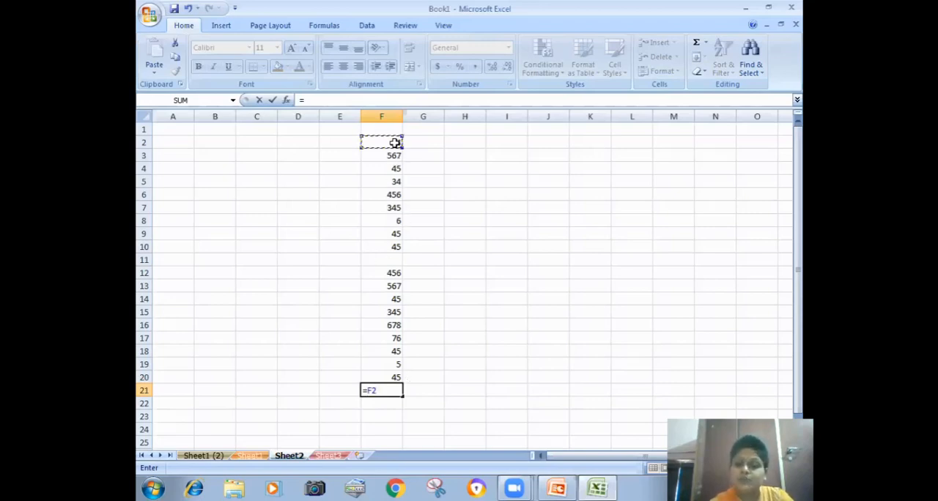
type("+")
left_click(392, 156)
type("+")
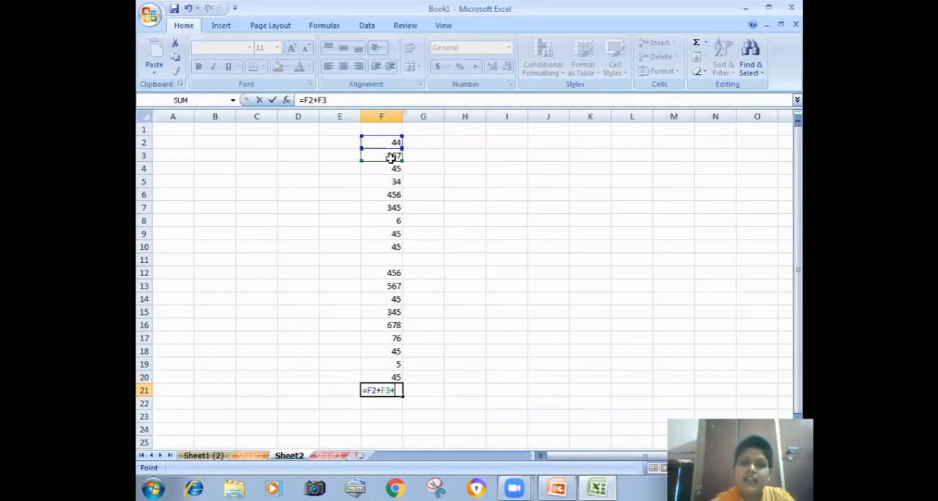
left_click(390, 168)
type("+")
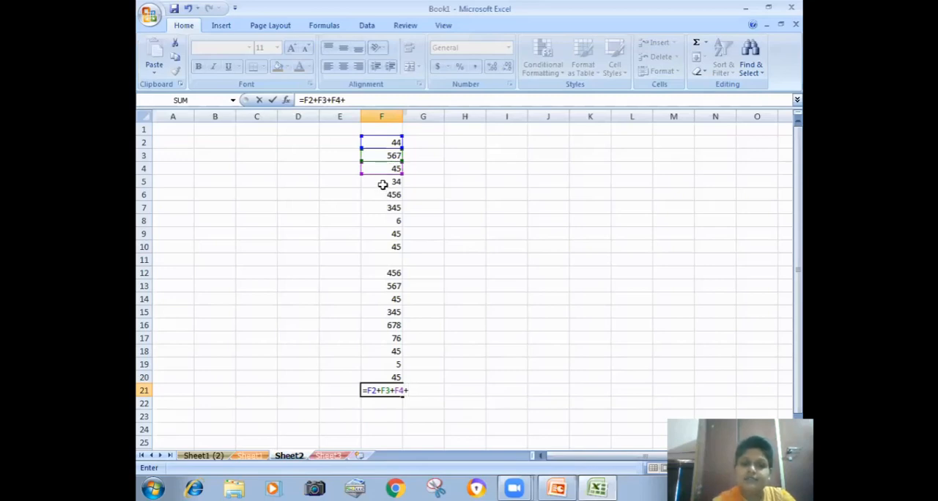
left_click(381, 181)
type("+")
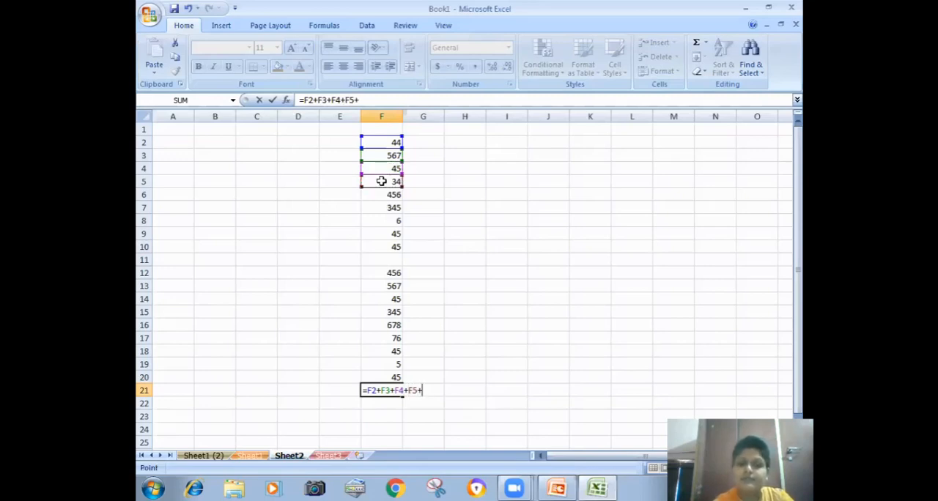
left_click(383, 194)
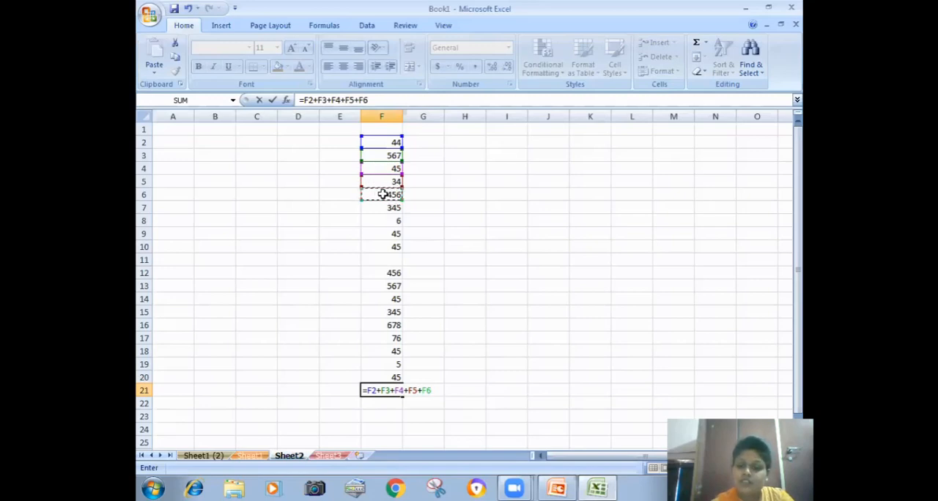
type("+")
left_click(383, 208)
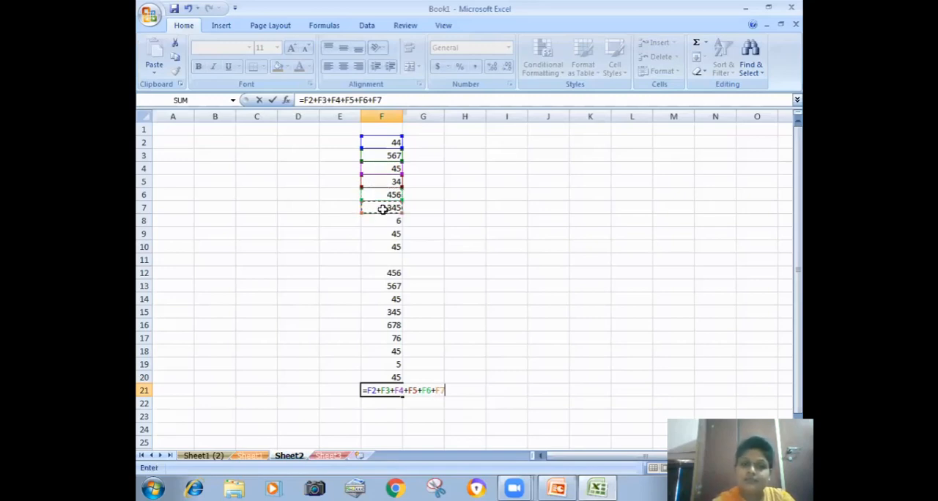
type("+")
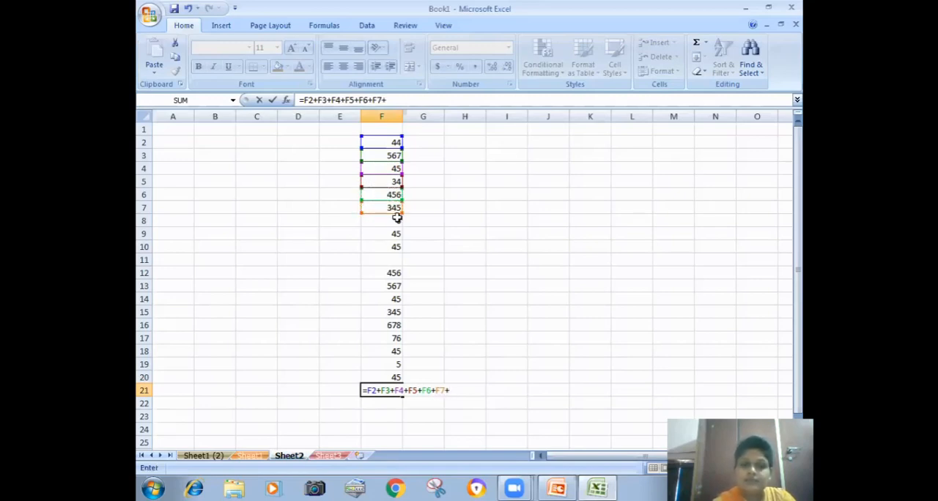
left_click(394, 222)
type("+")
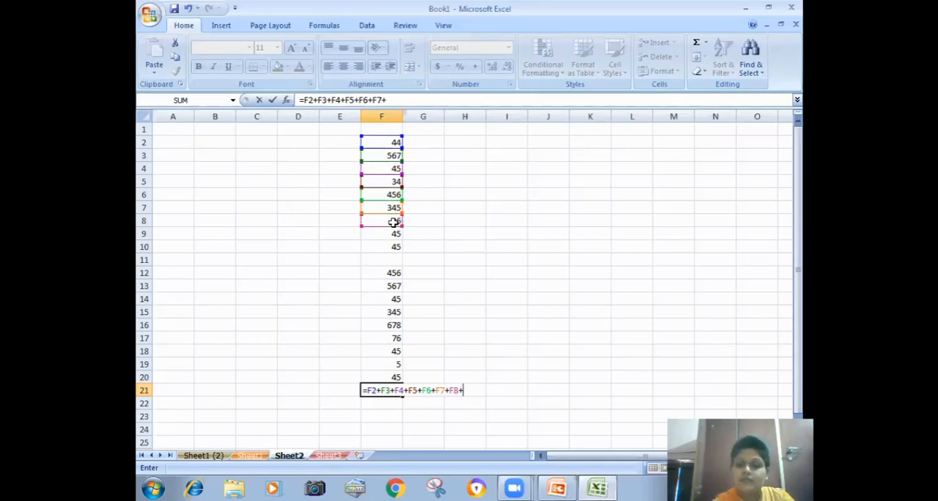
left_click(391, 233)
type("+")
left_click(391, 245)
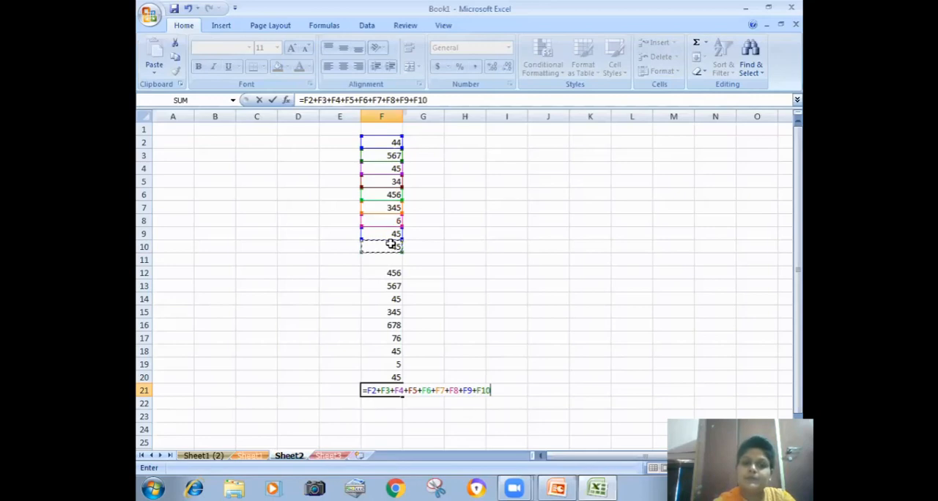
type("+")
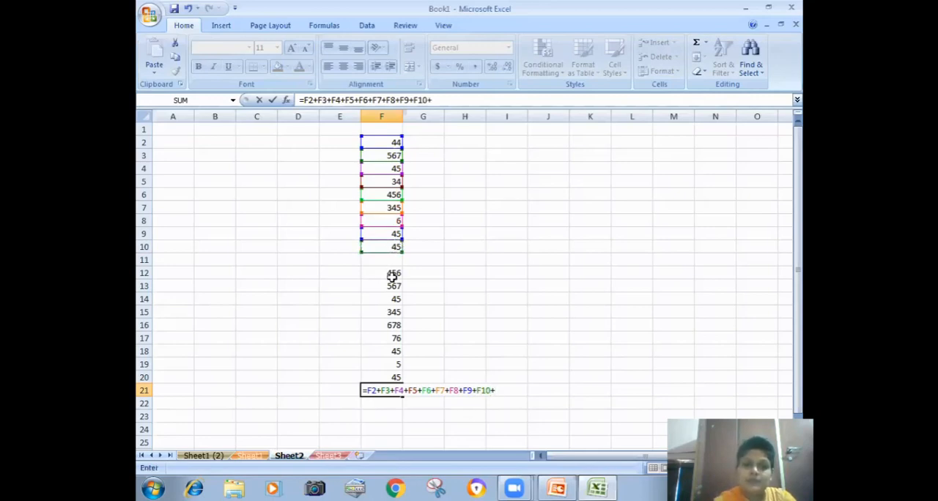
- Extend the F21 addition formula with the individual cells F12 through F20 and enter it
left_click(387, 272)
type("+")
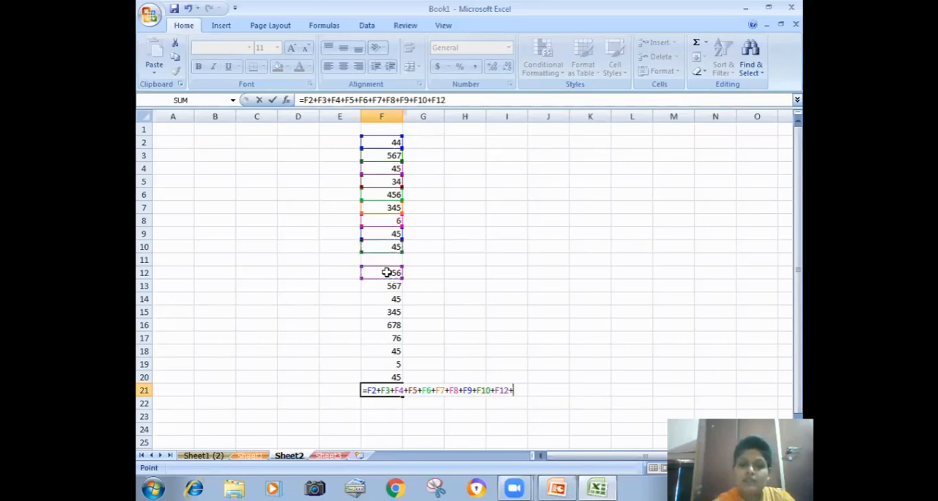
left_click(393, 290)
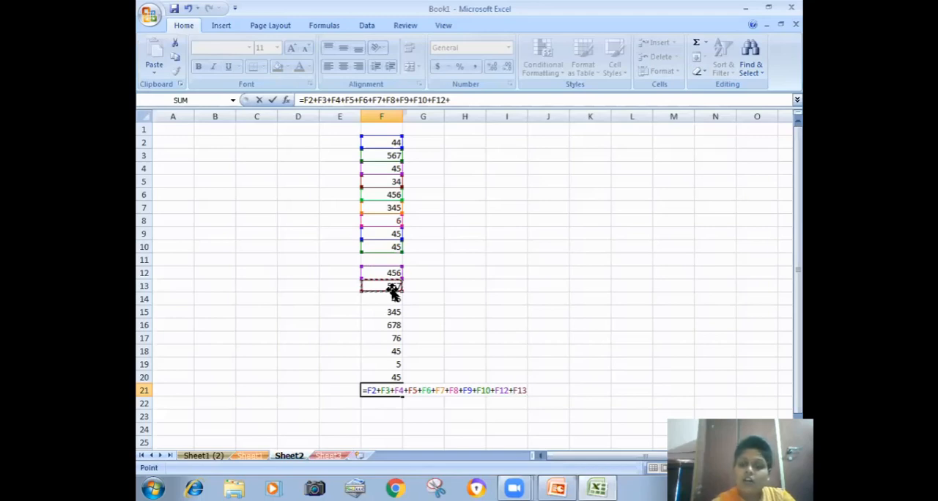
type("+")
left_click(381, 299)
type("+")
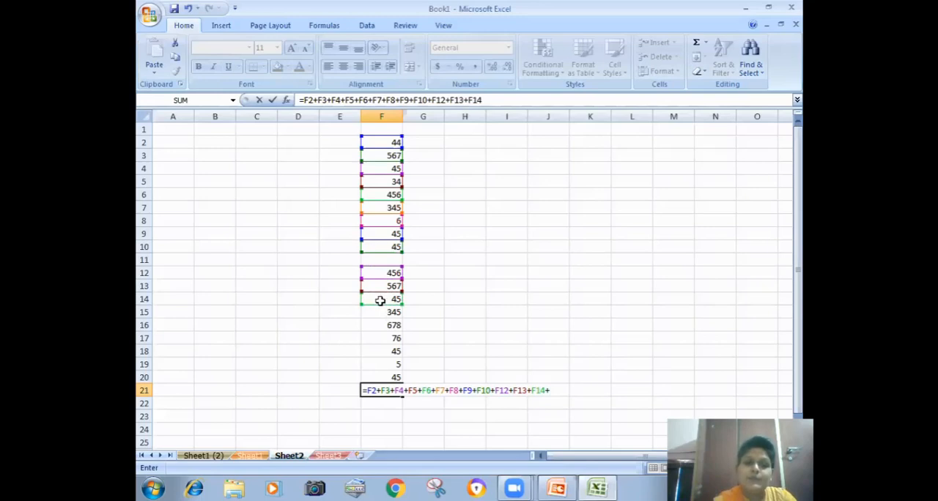
left_click(380, 313)
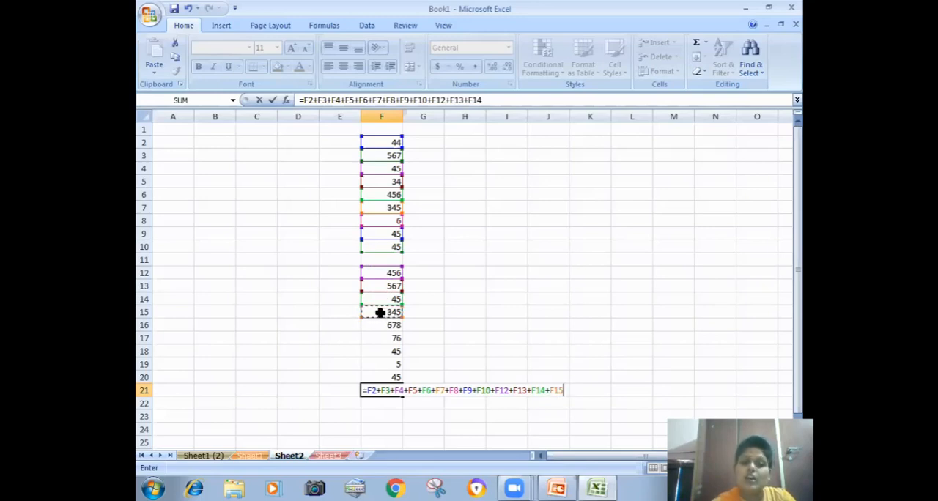
type("+")
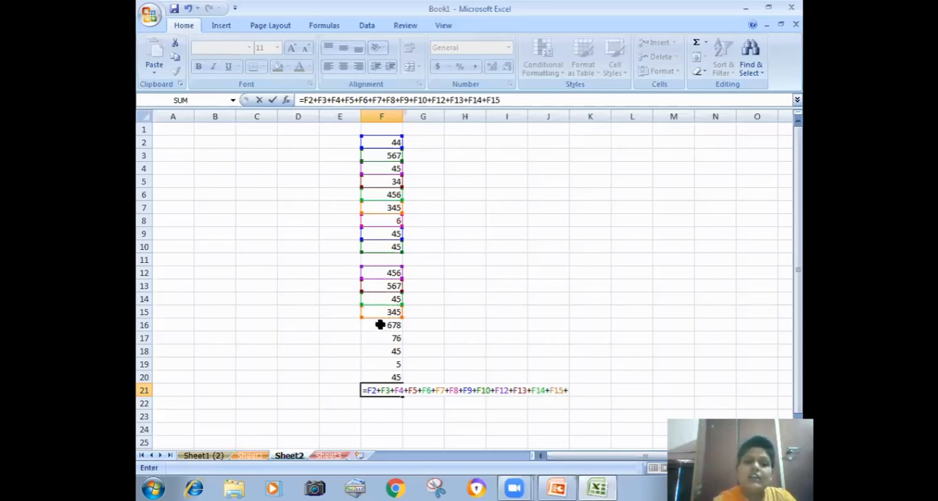
left_click(380, 324)
type("+")
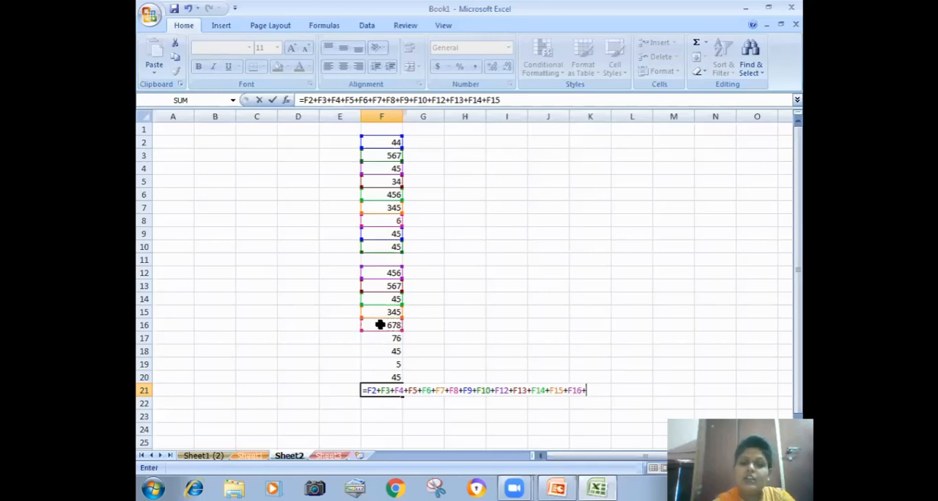
left_click(375, 338)
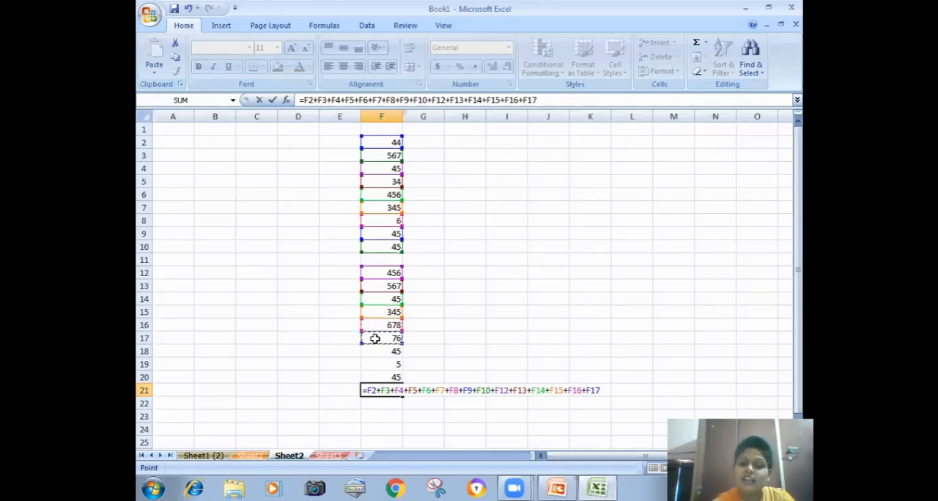
type("+")
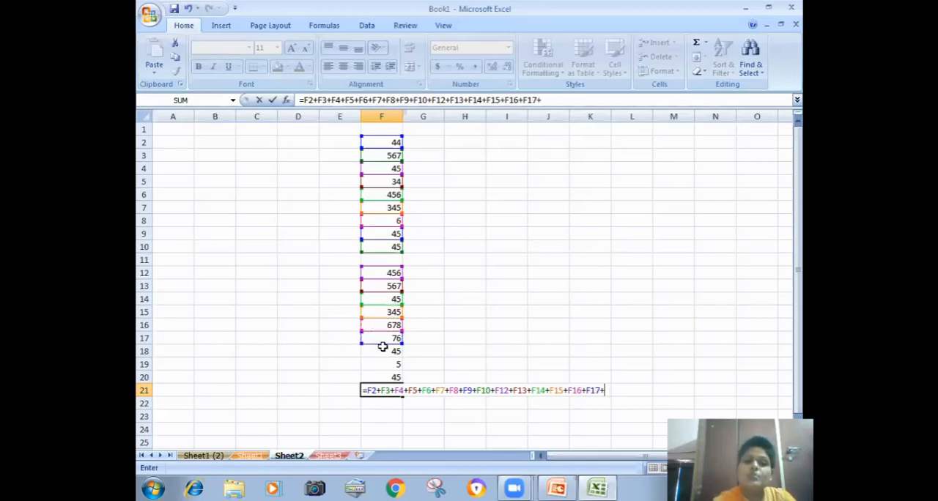
left_click(384, 350)
type("+")
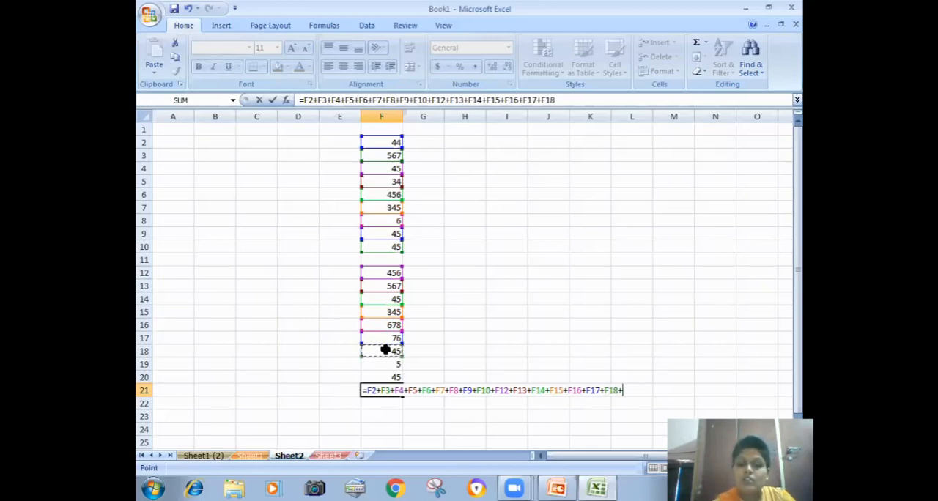
left_click(383, 363)
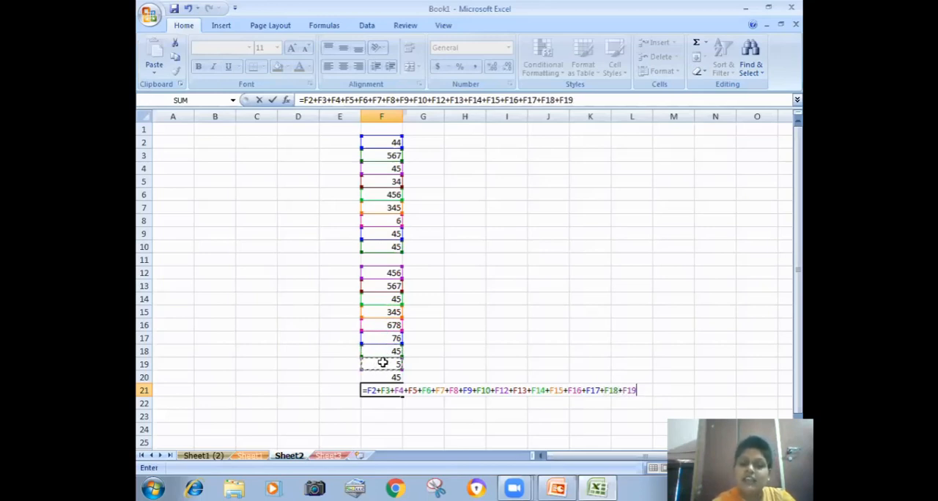
left_click(384, 376)
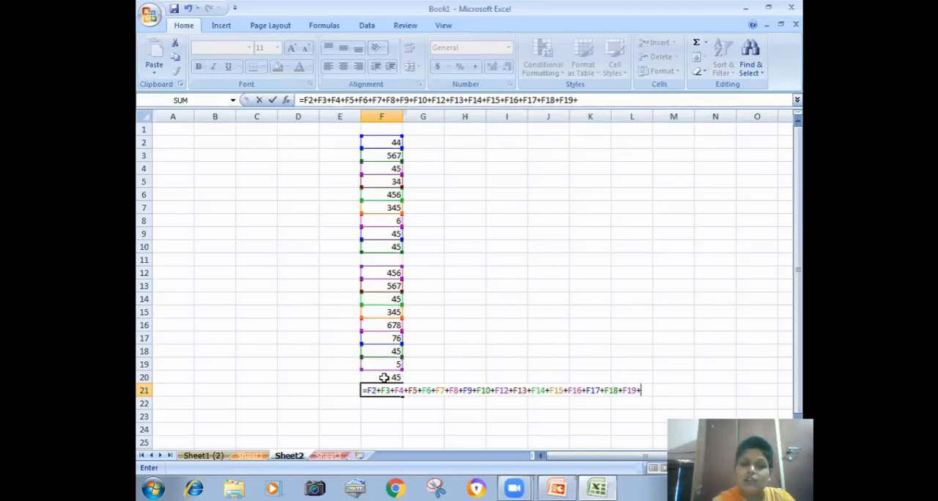
type("+")
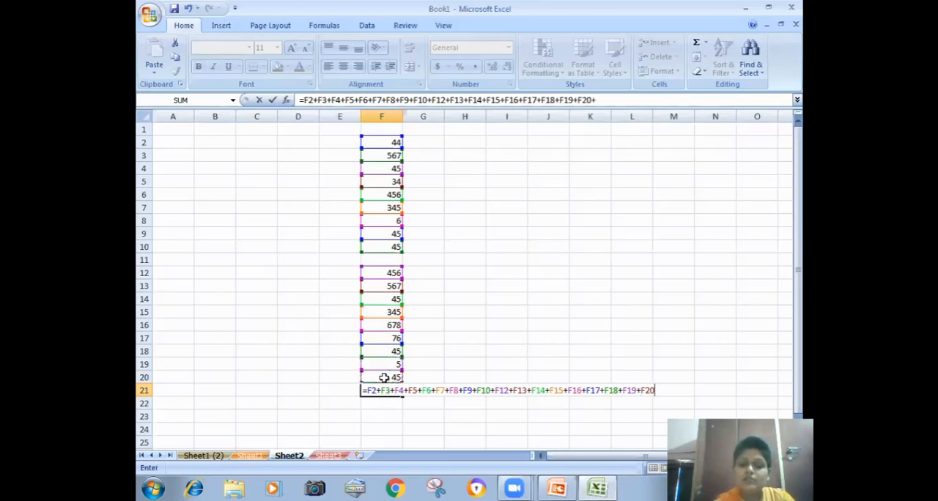
key("Return")
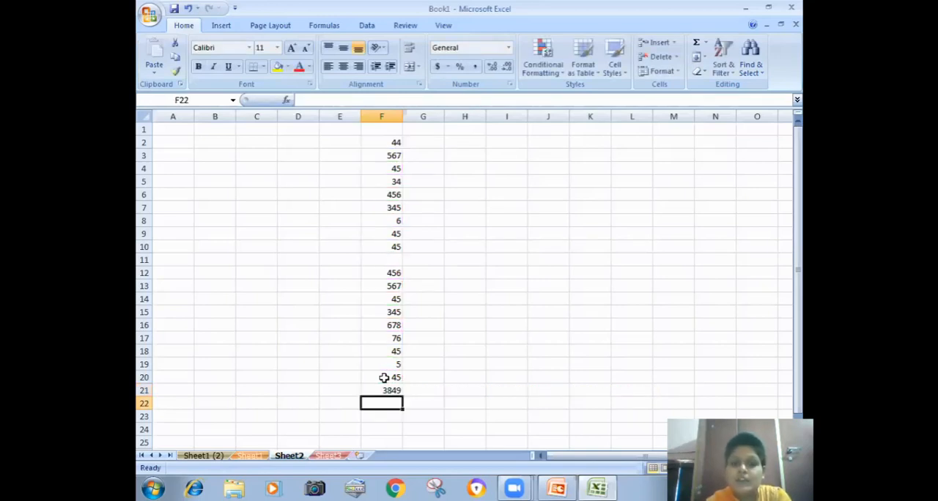
- Delete the blank sheet row 11 between the two blocks of numbers
left_click(396, 257)
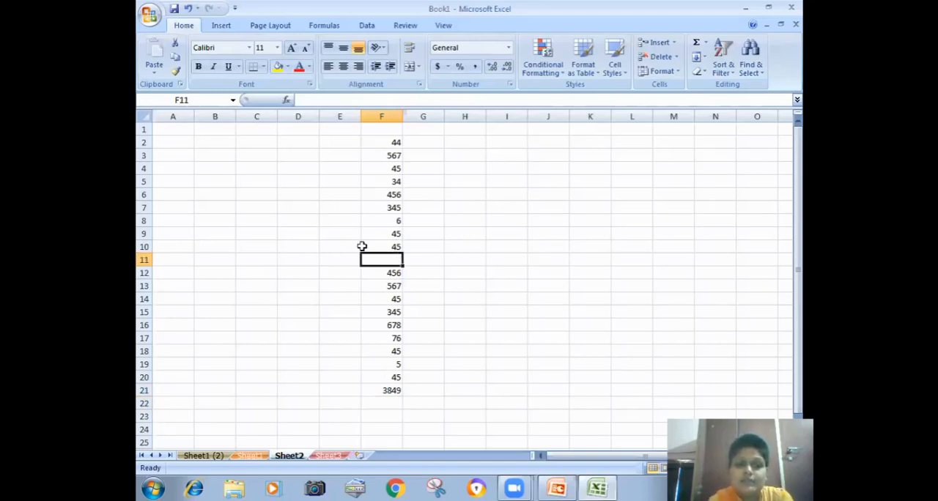
left_click(677, 57)
left_click(678, 89)
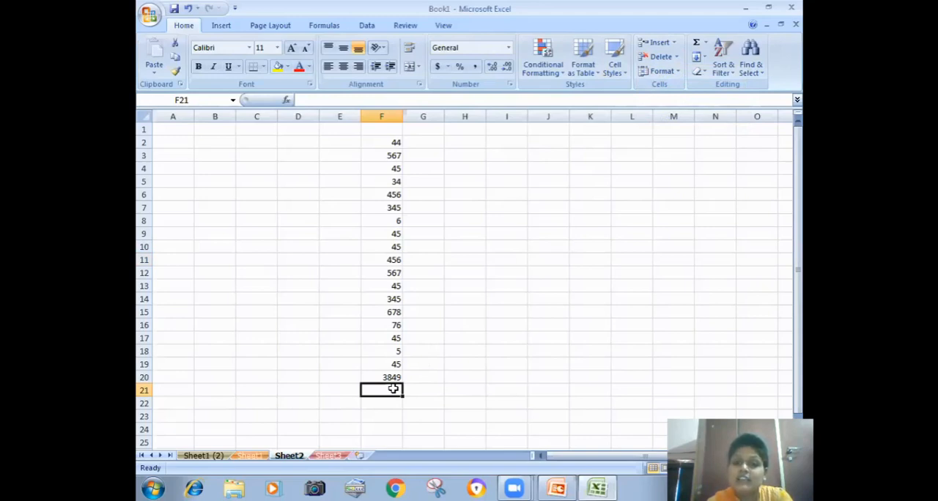
- Insert an AutoSum of F2:F20 in cell F21
left_click(697, 46)
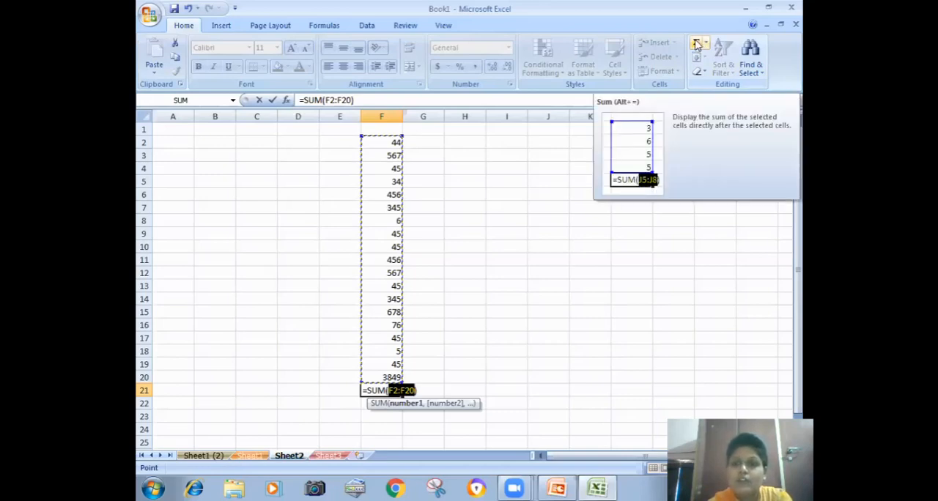
key("Return")
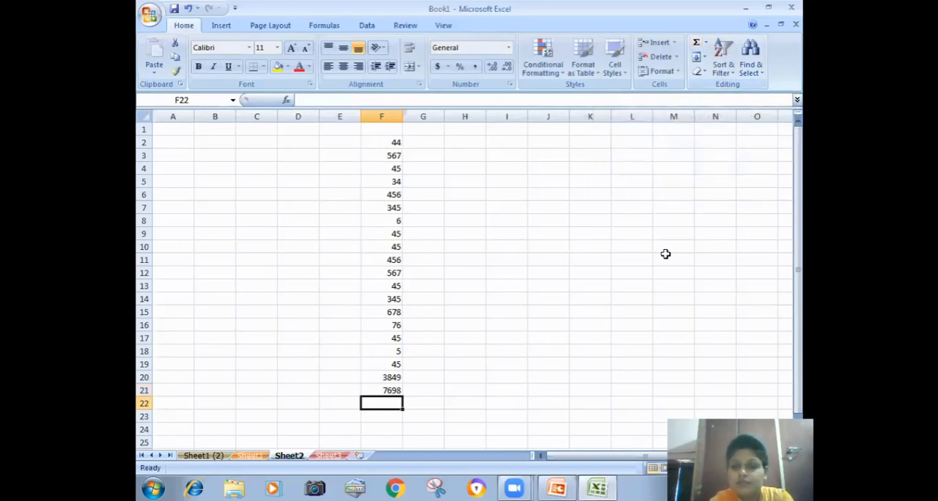
left_click(619, 260)
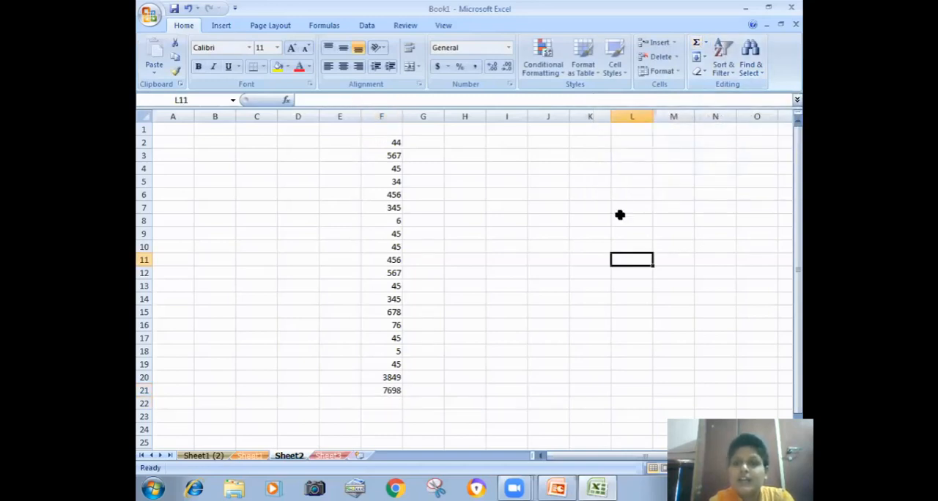
- Insert the Max function in cell F22 for the range F2:F21
left_click(706, 43)
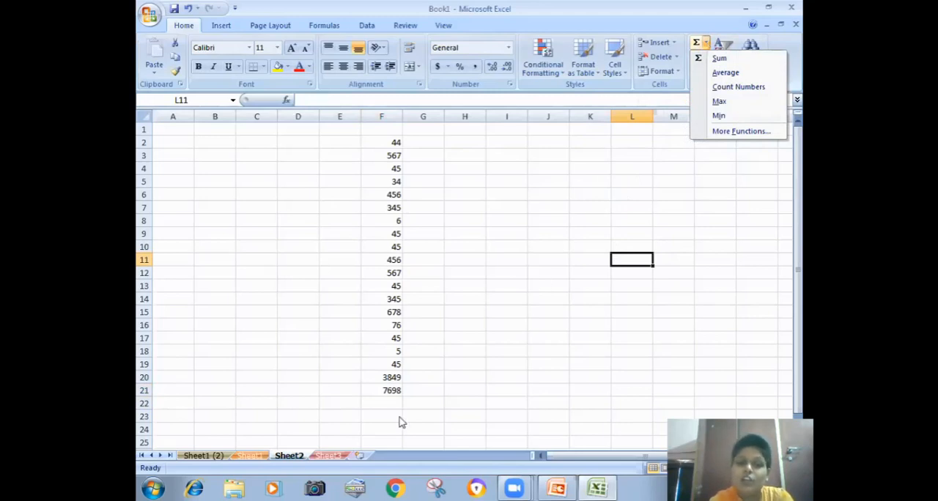
left_click(372, 408)
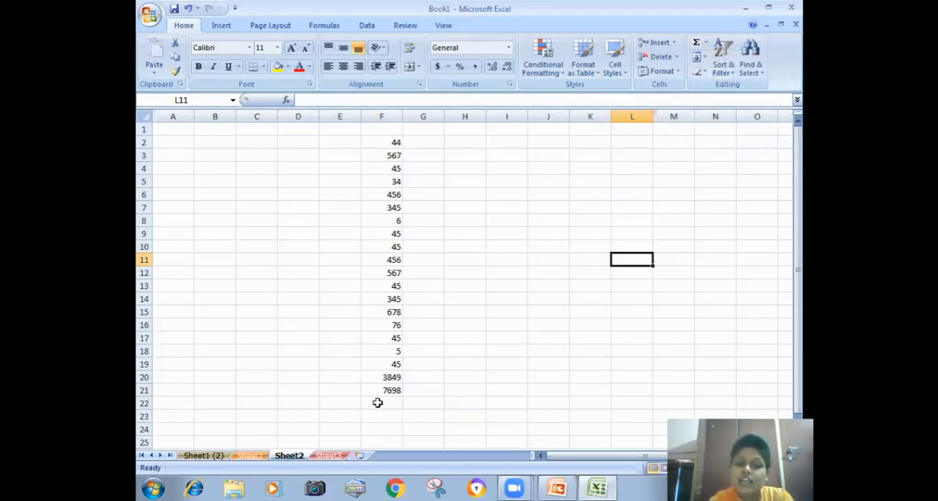
left_click(372, 408)
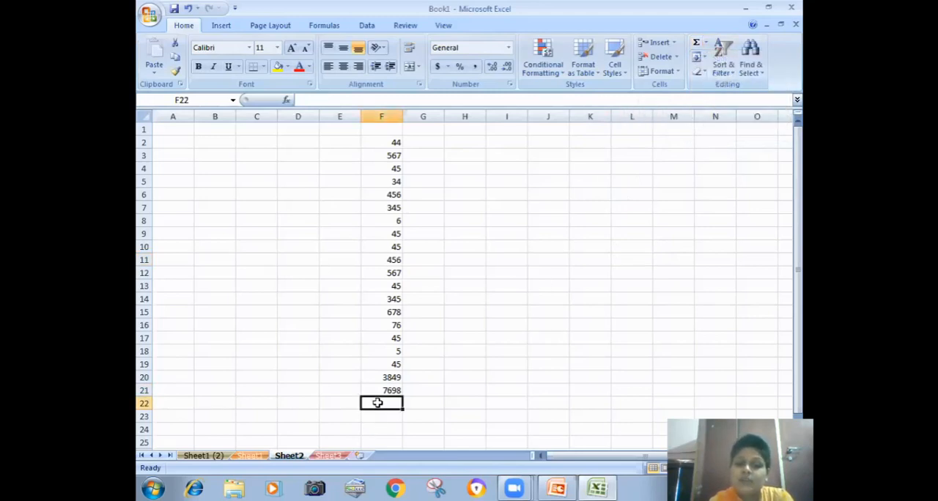
left_click(706, 43)
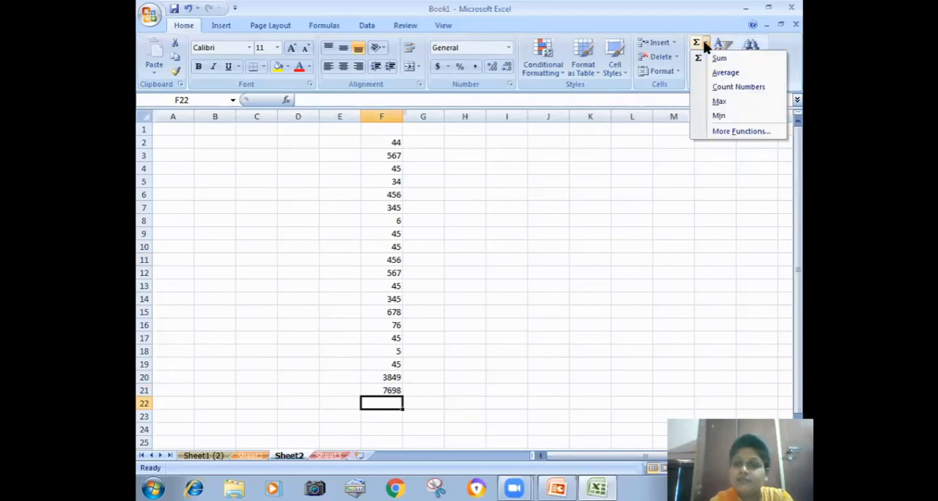
left_click(718, 102)
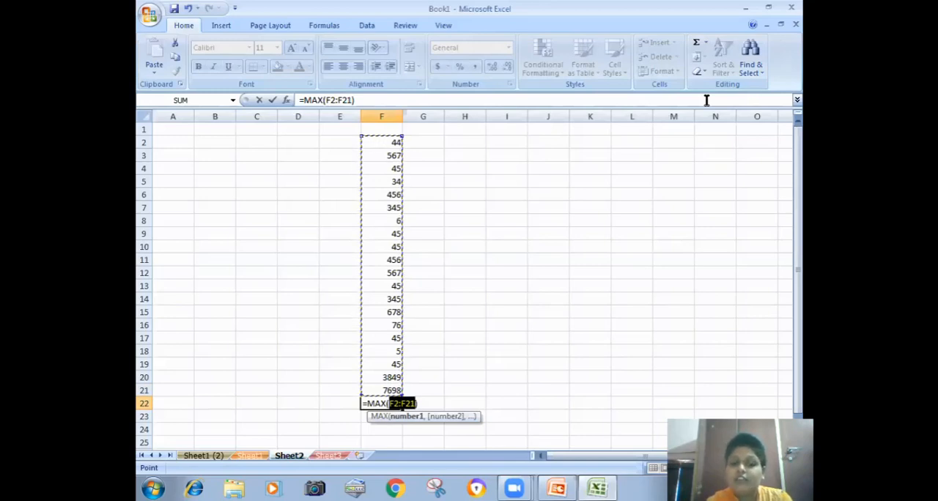
key("Return")
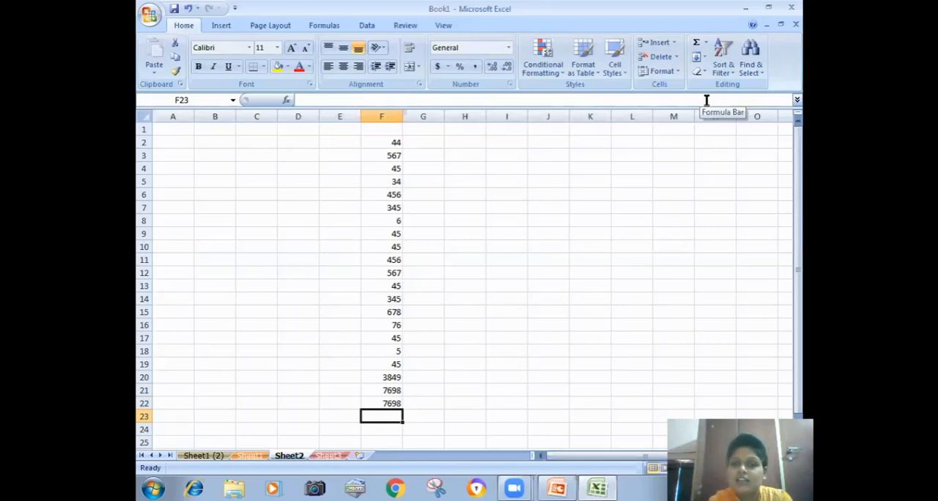
- Insert the Average function in cell F23 for the range F2:F22
left_click(706, 42)
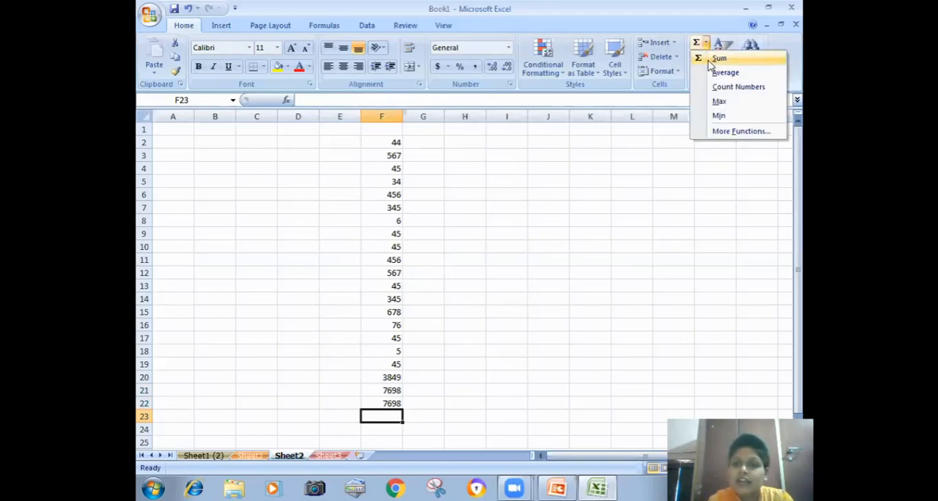
left_click(722, 72)
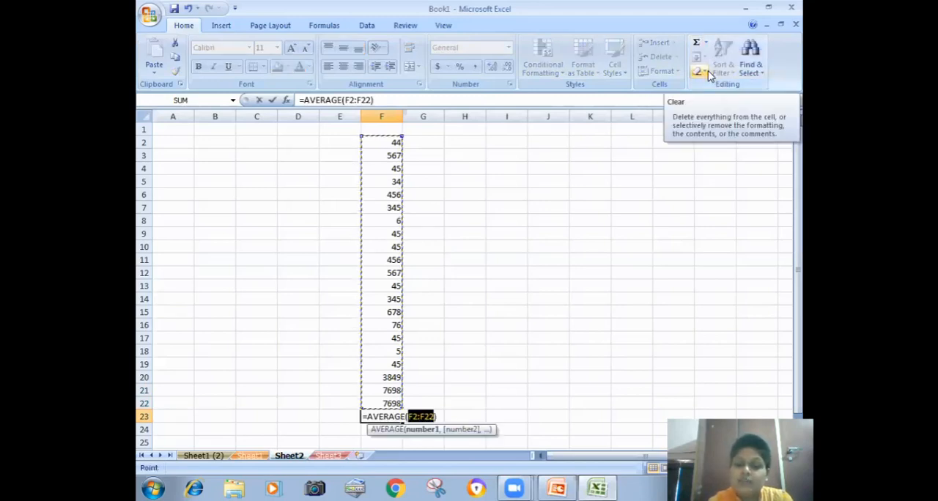
key("Return")
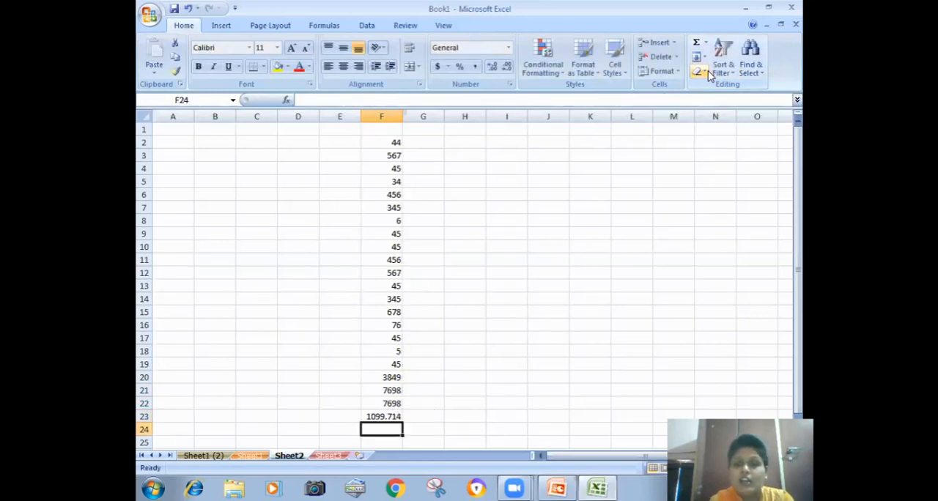
- Insert the Count Numbers function in cell F24 for the range F2:F23
left_click(705, 45)
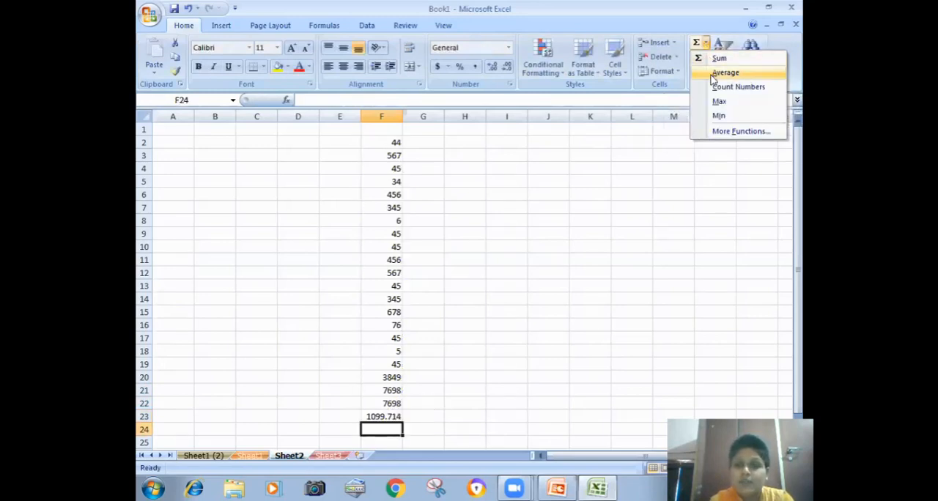
left_click(737, 87)
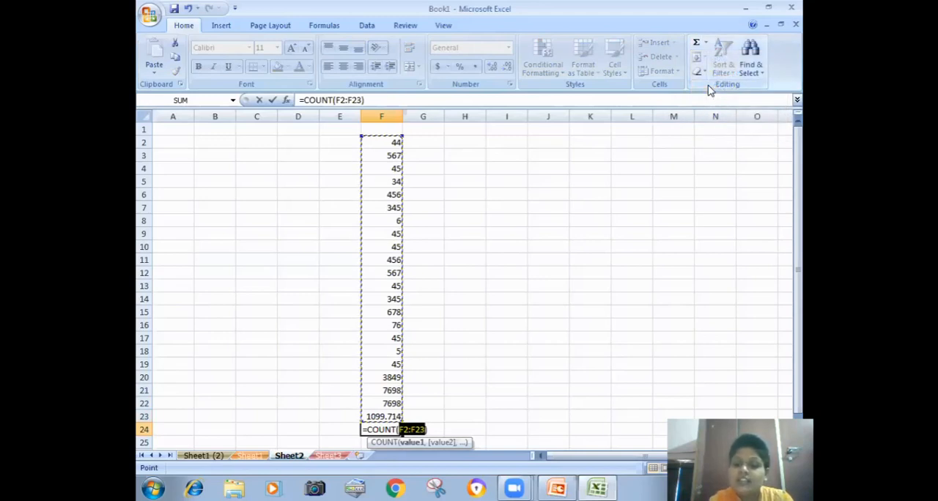
key("Return")
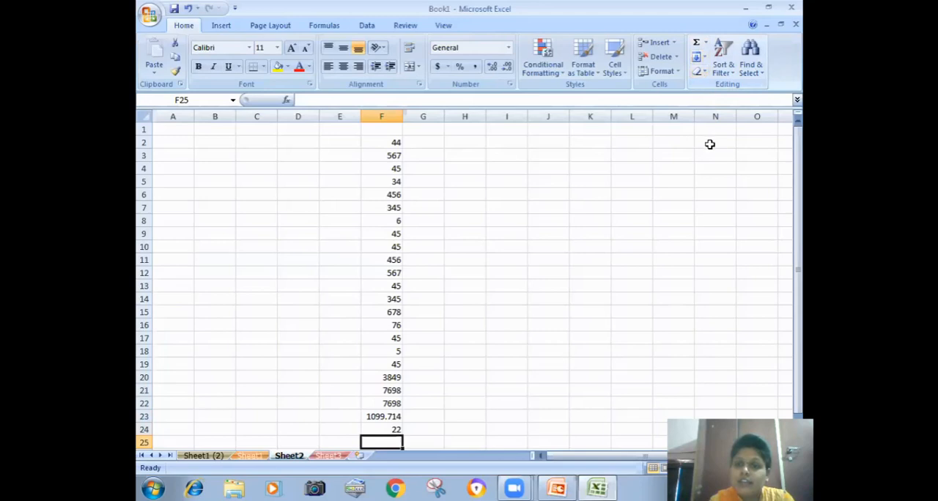
- Insert the Min function in cell F25 for the range F2:F24
left_click(705, 42)
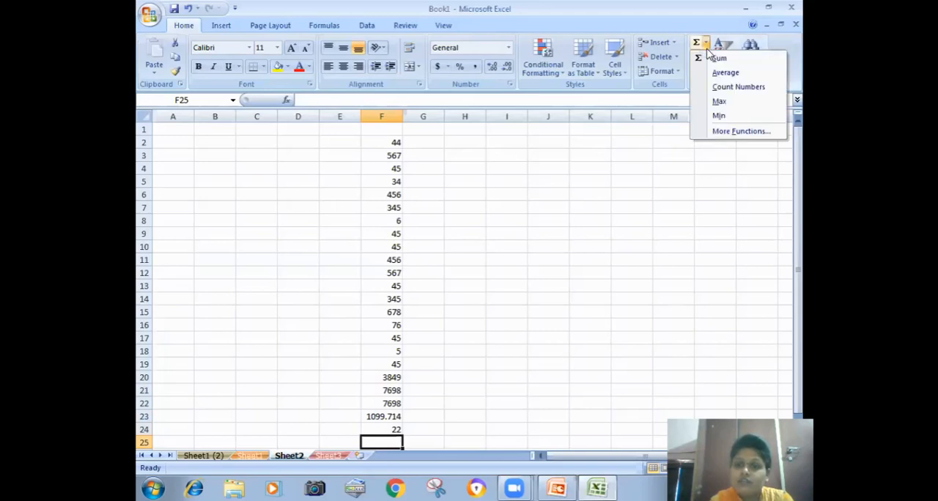
left_click(716, 117)
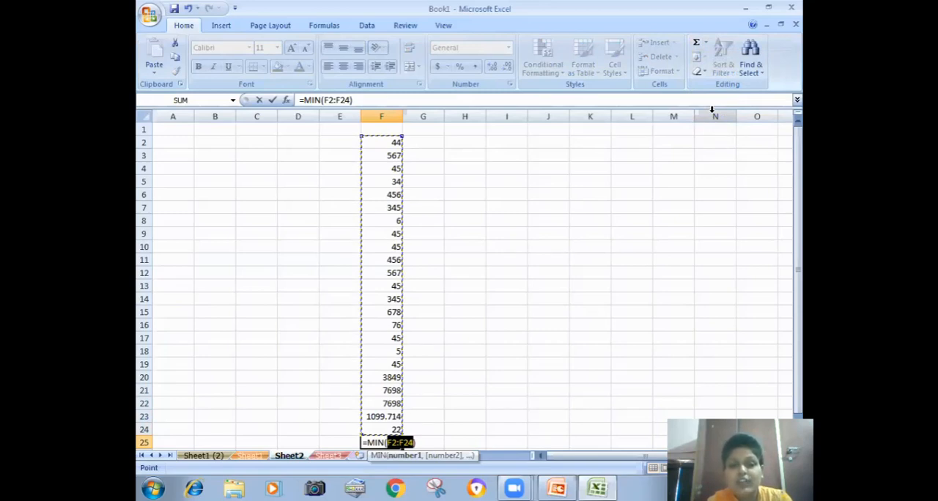
key("Return")
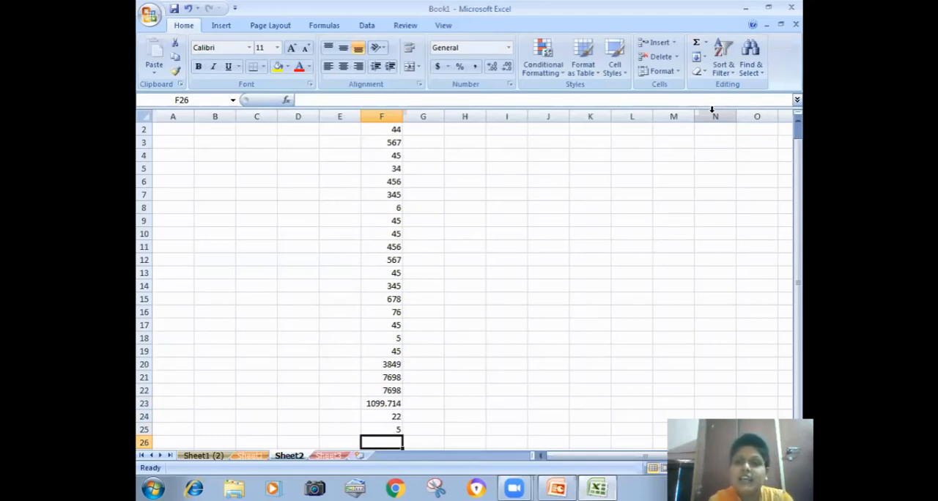
left_click(675, 72)
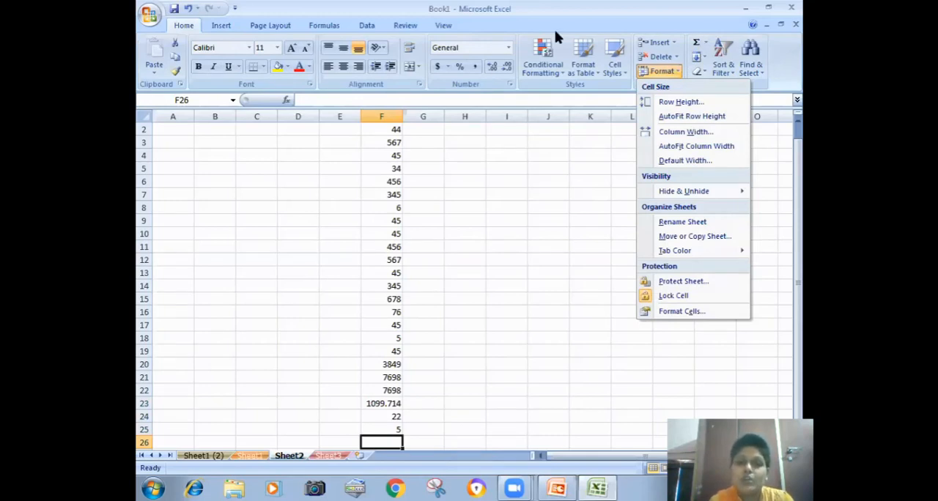
left_click(459, 360)
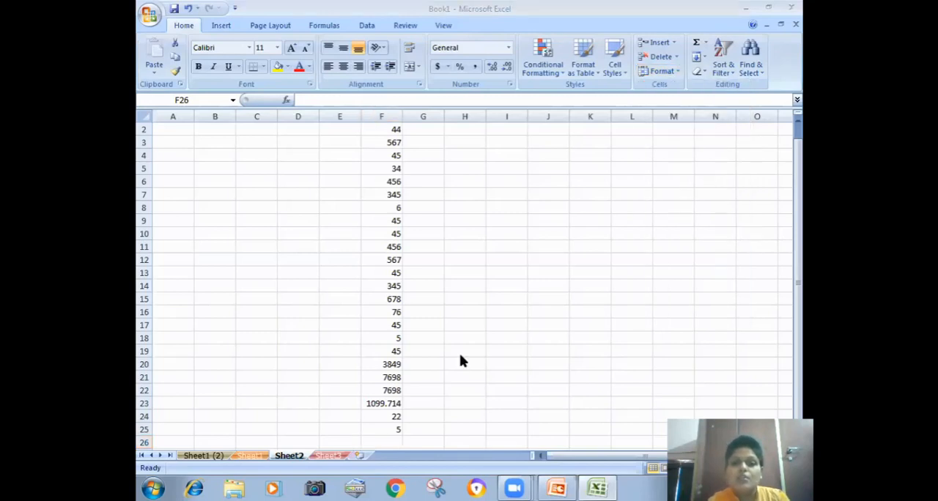